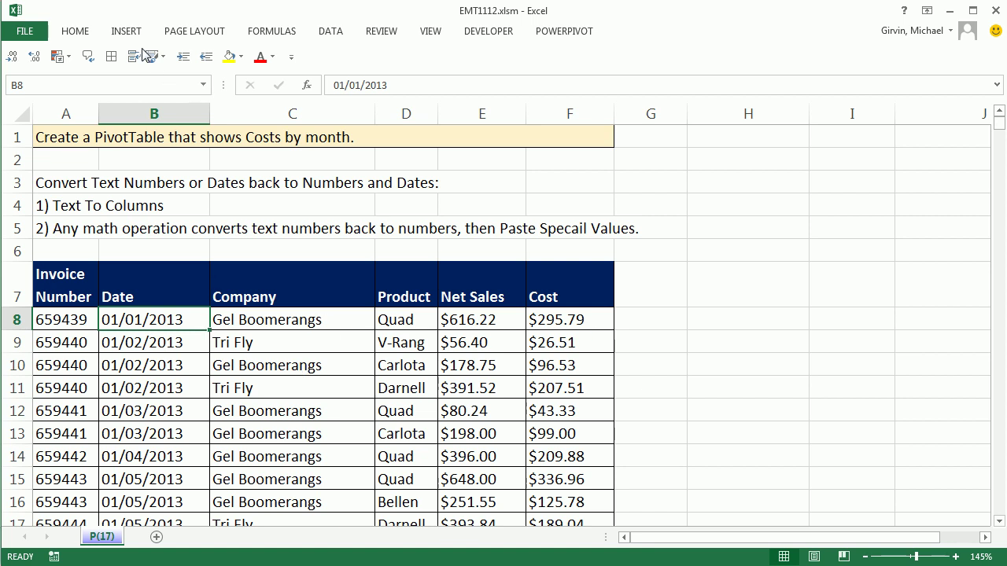
- Create a PivotTable on a new worksheet from the range A7:F1428 and add Date to the rows
key("alt+n")
key("v")
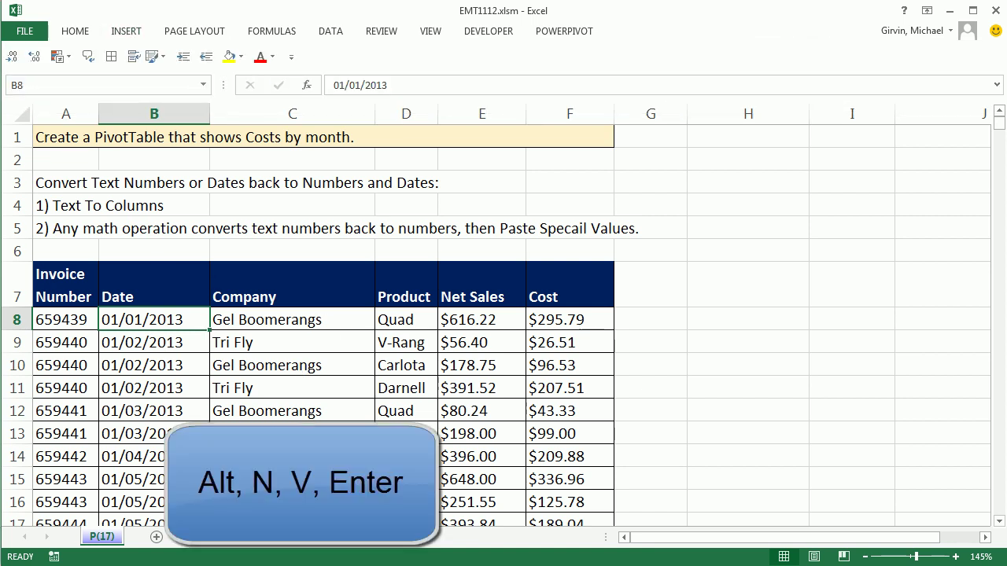
key("alt+n")
key("v")
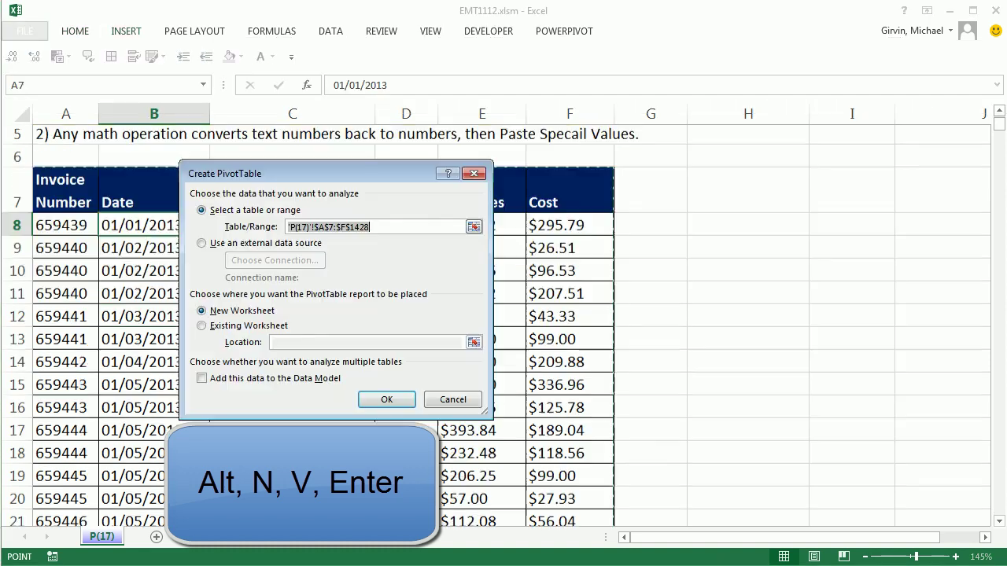
key("Return")
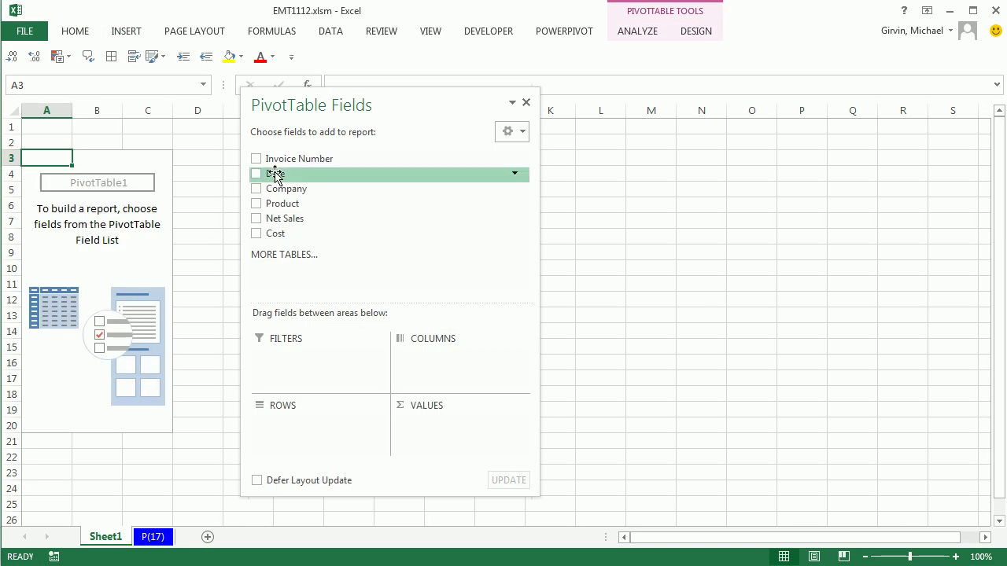
left_click_drag(275, 174, 285, 422)
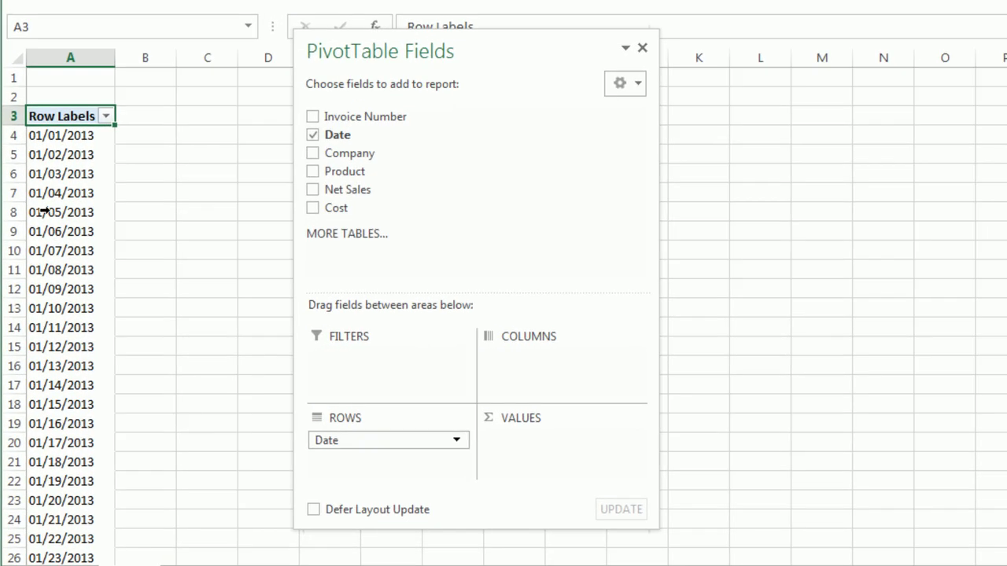
- Try to group the Date row labels in the PivotTable
right_click(43, 211)
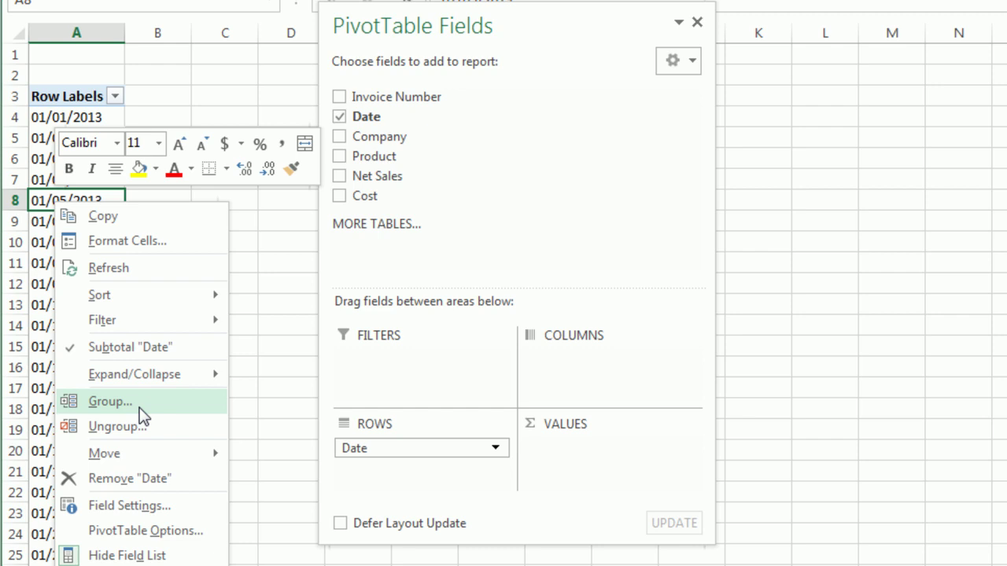
left_click(110, 401)
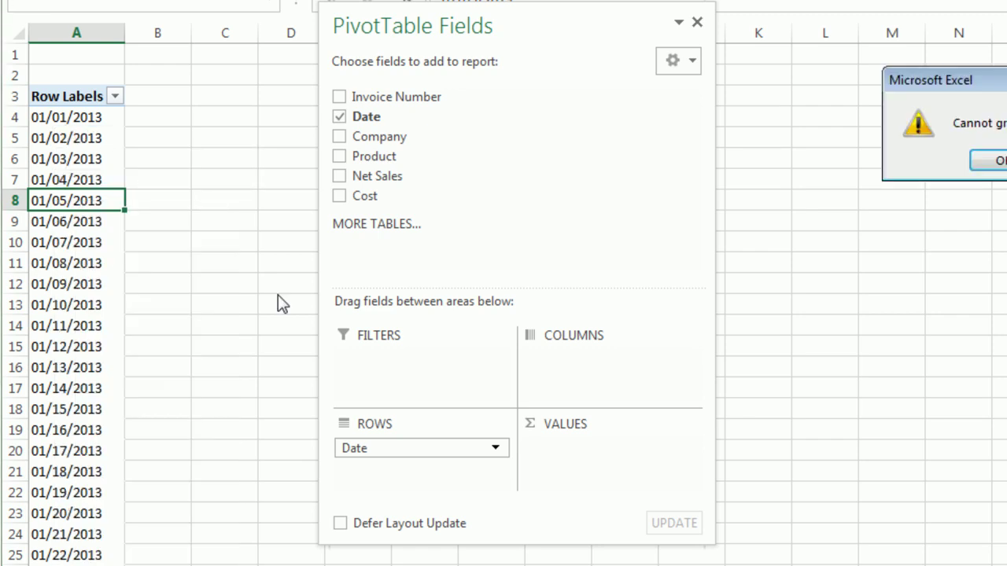
left_click_drag(1000, 102, 313, 201)
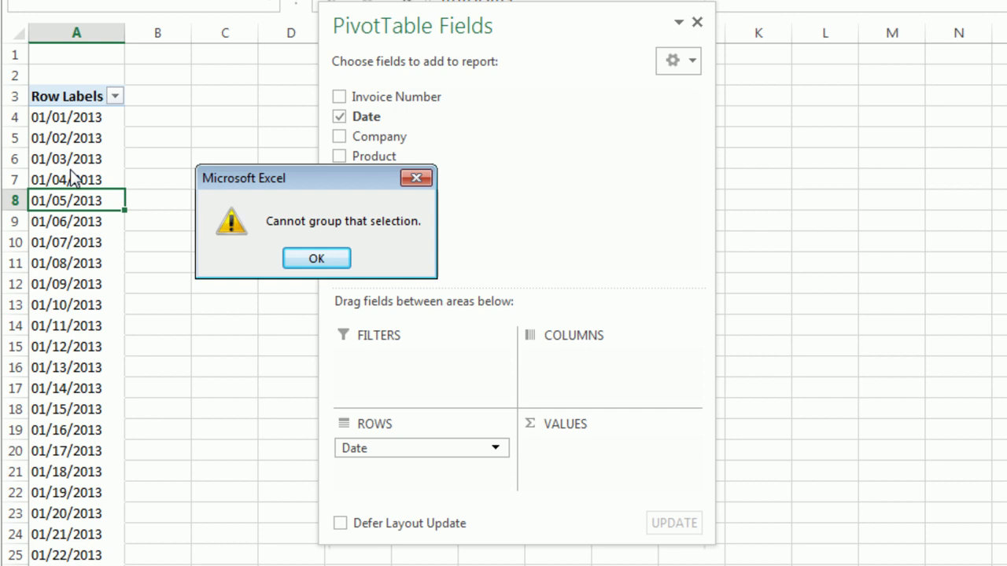
left_click(315, 260)
- Delete the PivotTable worksheet Sheet1
right_click(105, 538)
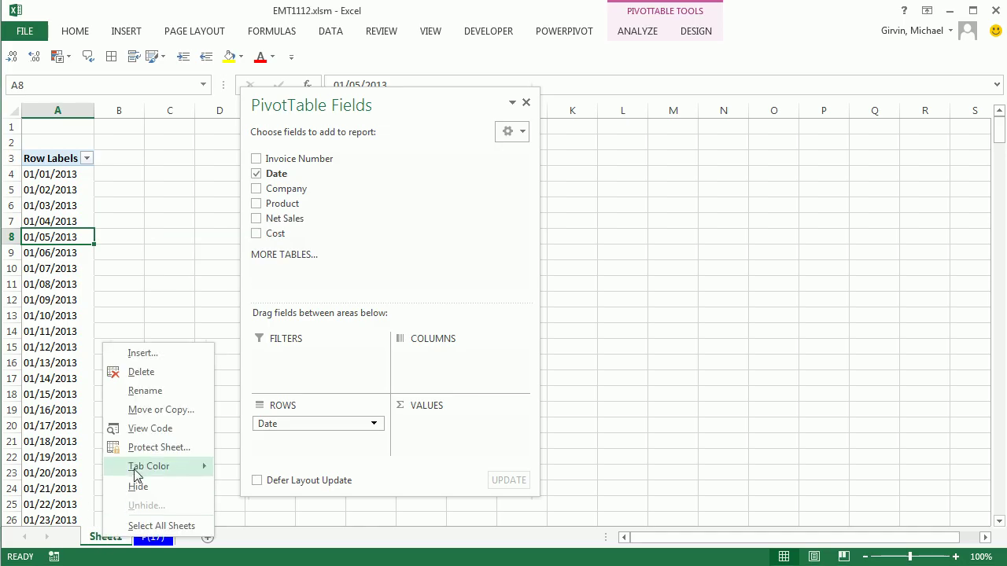
left_click(146, 372)
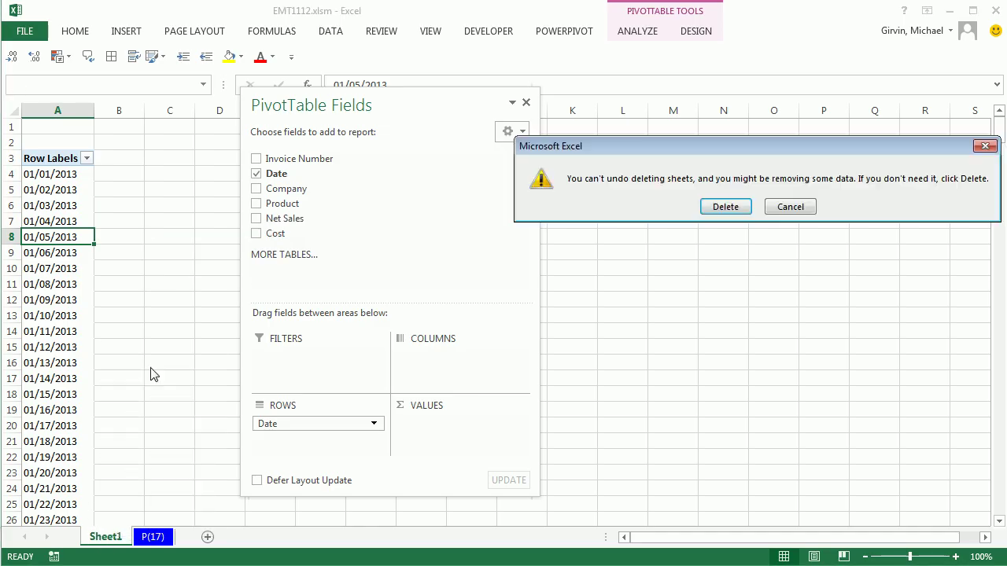
left_click(708, 206)
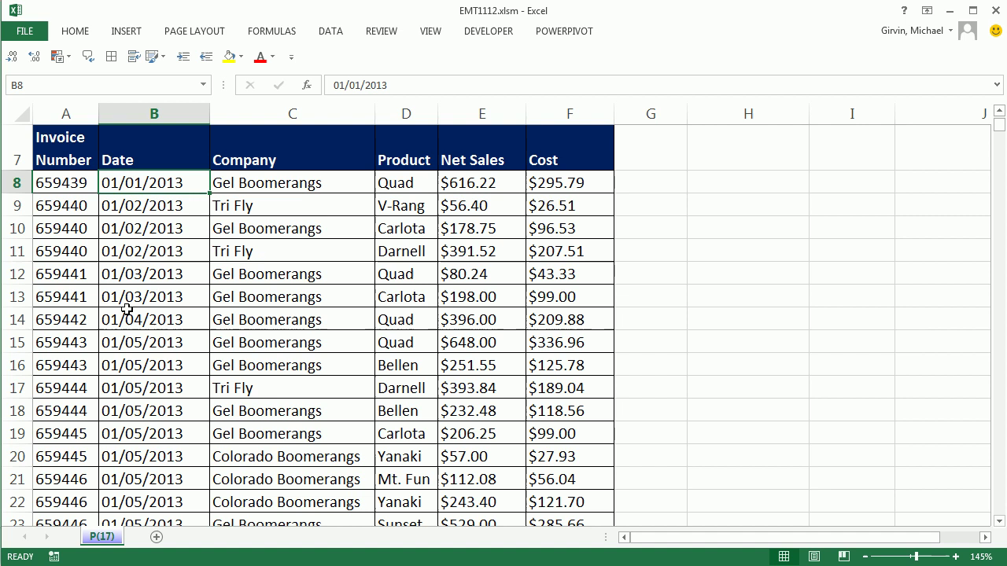
- Convert the text dates in B8:B1428 to real dates with Text to Columns, using the Delimited type and General column format
key("ctrl+shift+Down")
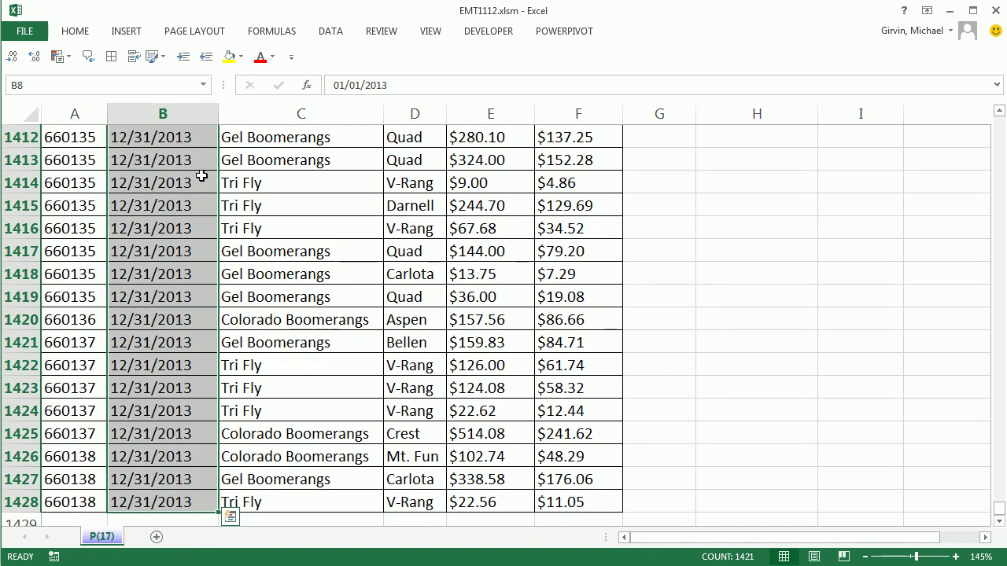
left_click(331, 35)
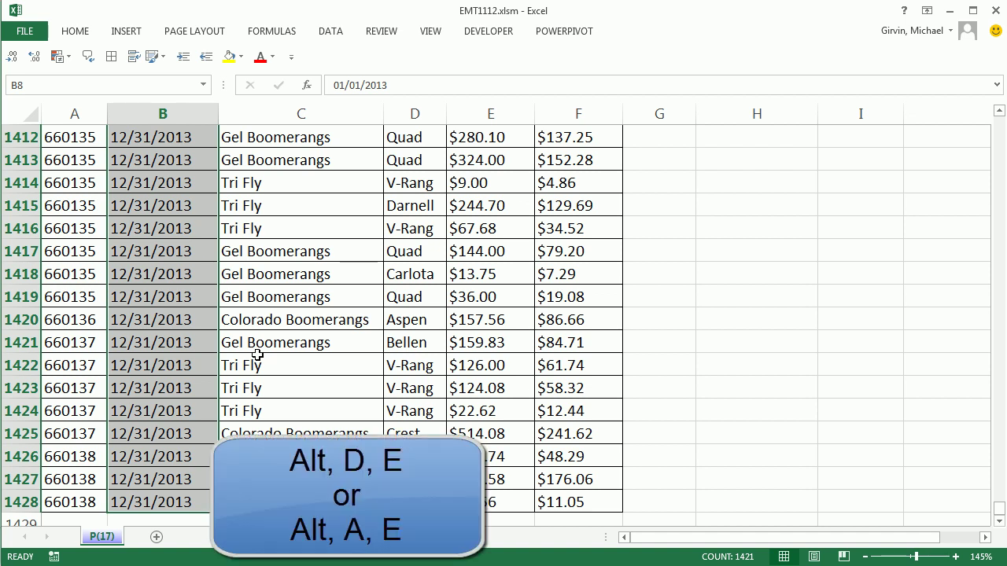
key("alt")
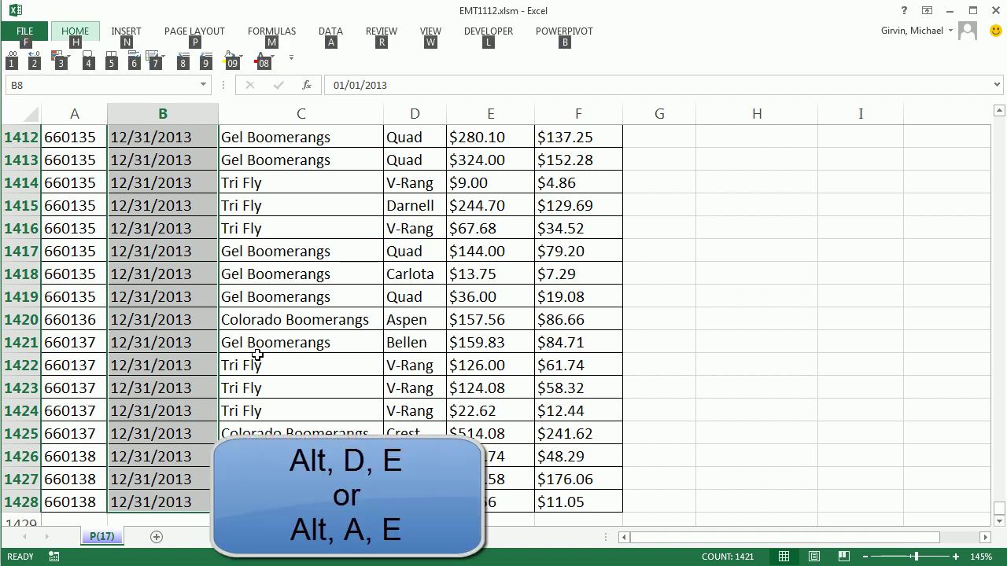
key("a")
key("e")
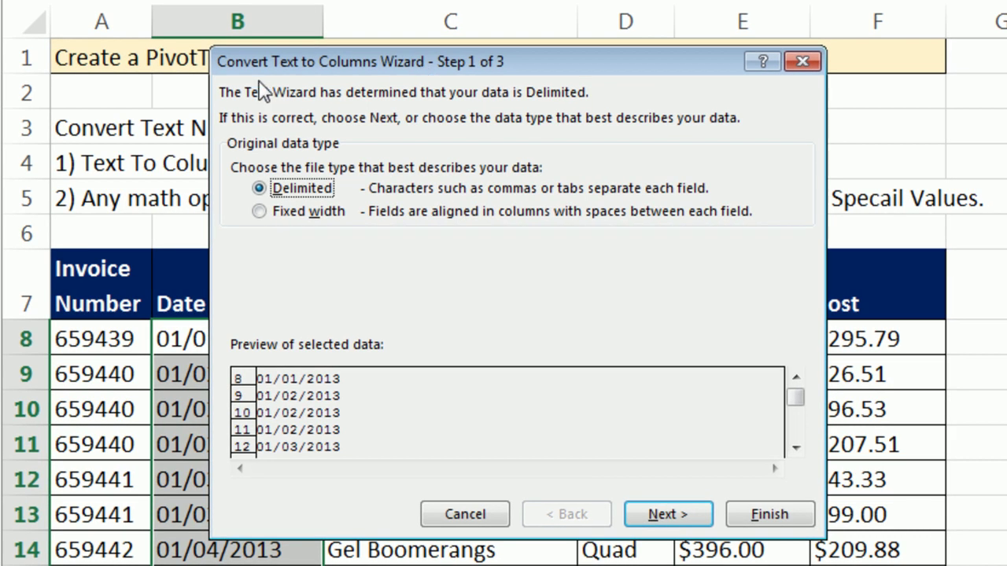
left_click(660, 503)
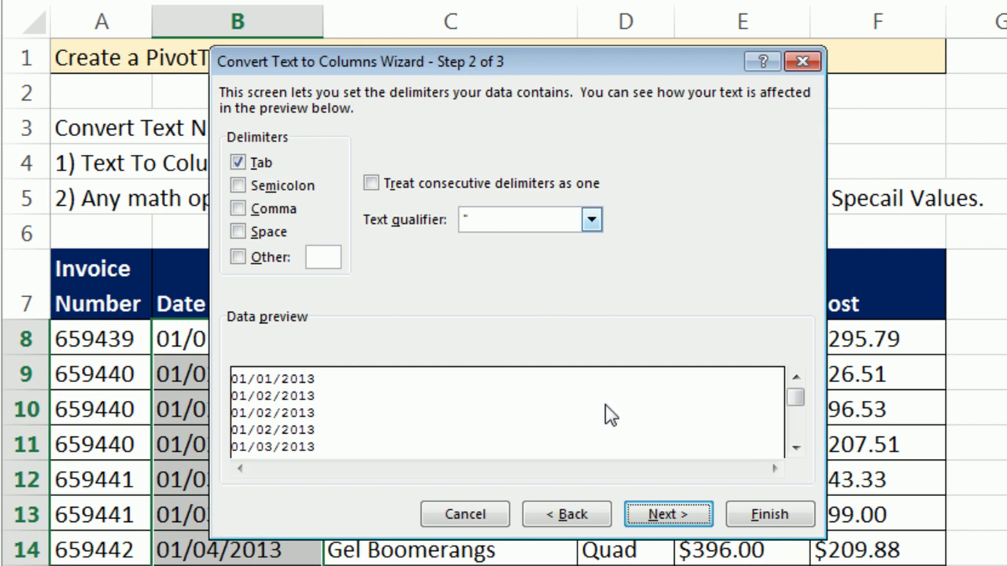
left_click(663, 514)
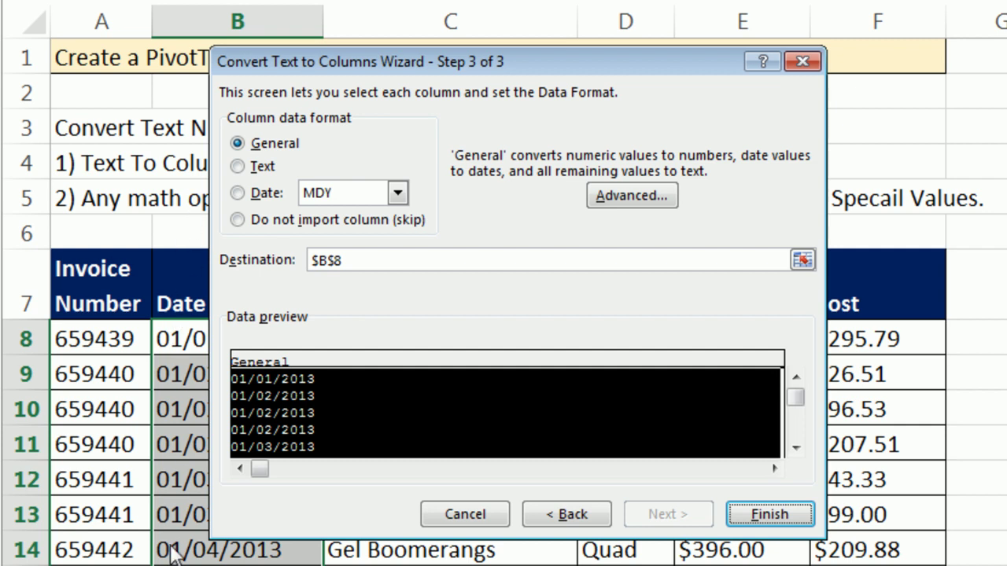
key("Return")
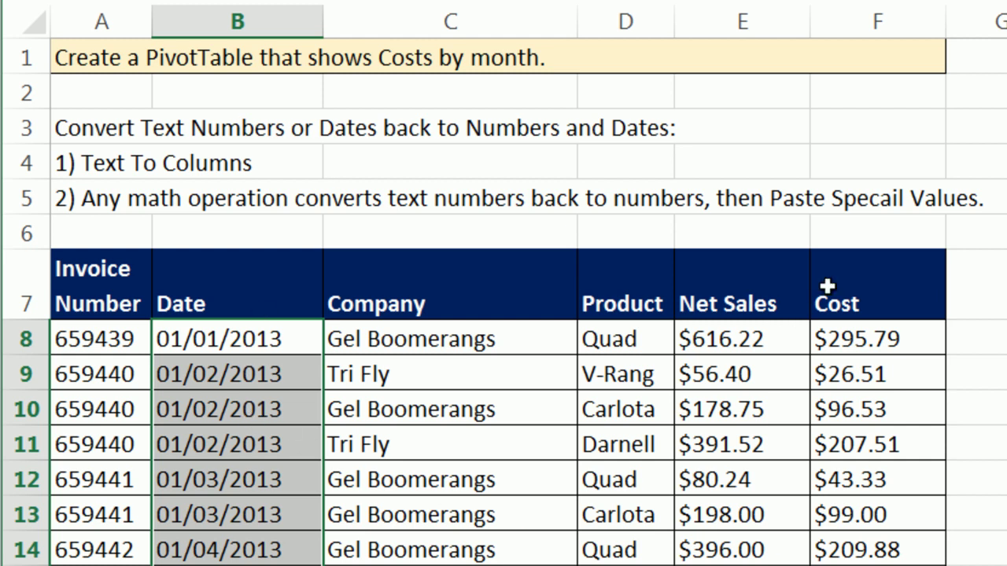
key("alt+a")
key("e")
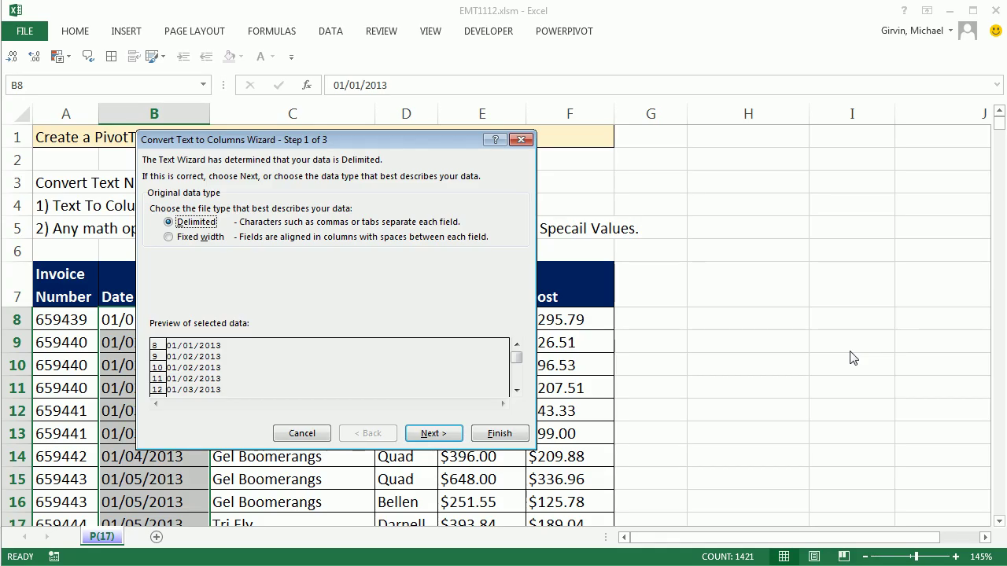
key("alt+f")
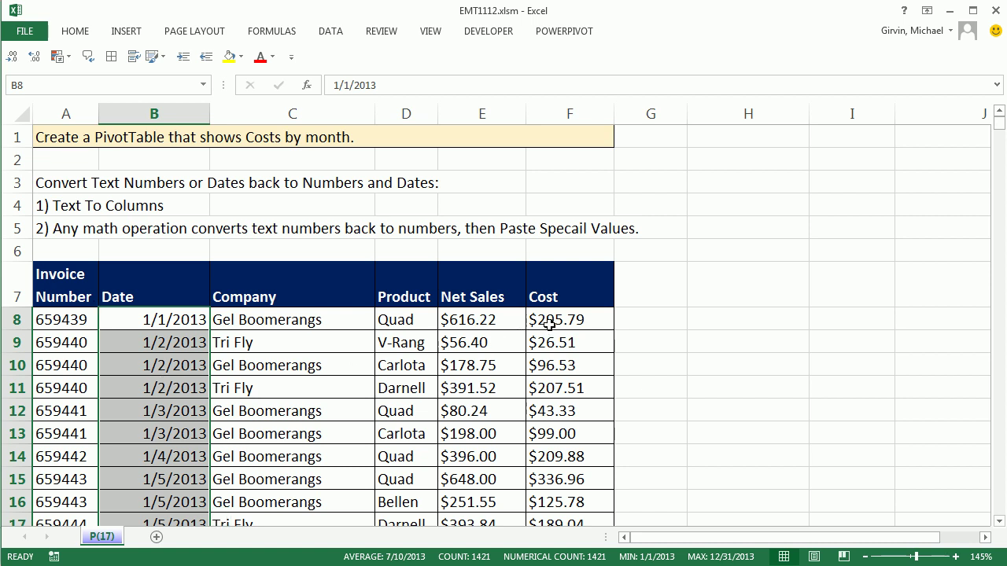
- Select the Cost values F8:F1428 and save the workbook
left_click(545, 321)
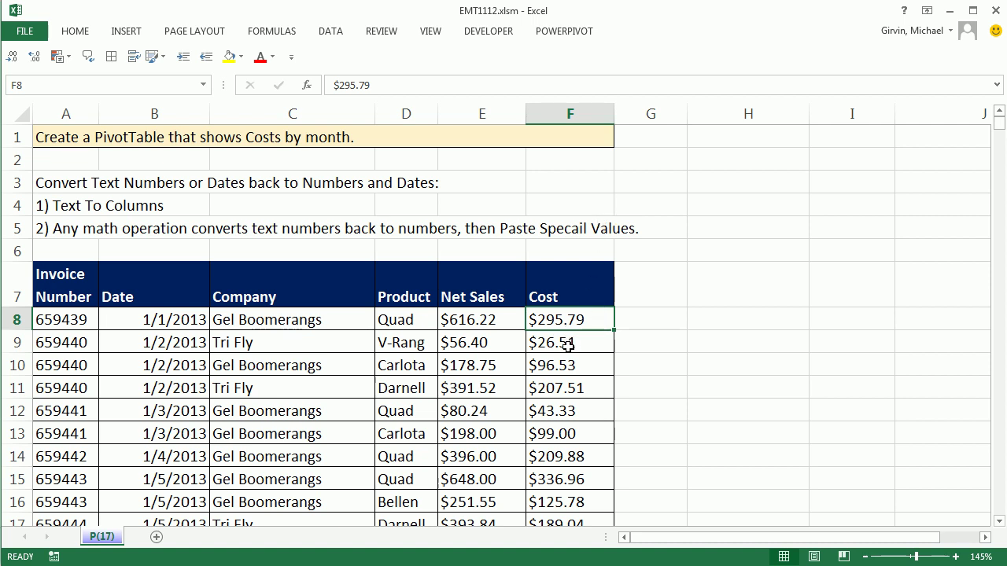
key("ctrl+shift+Down")
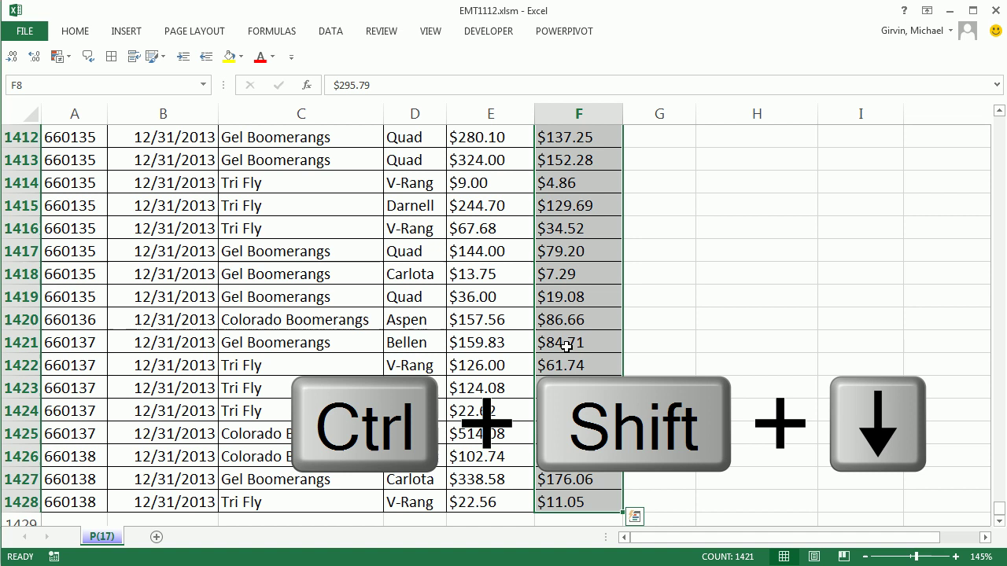
key("ctrl+s")
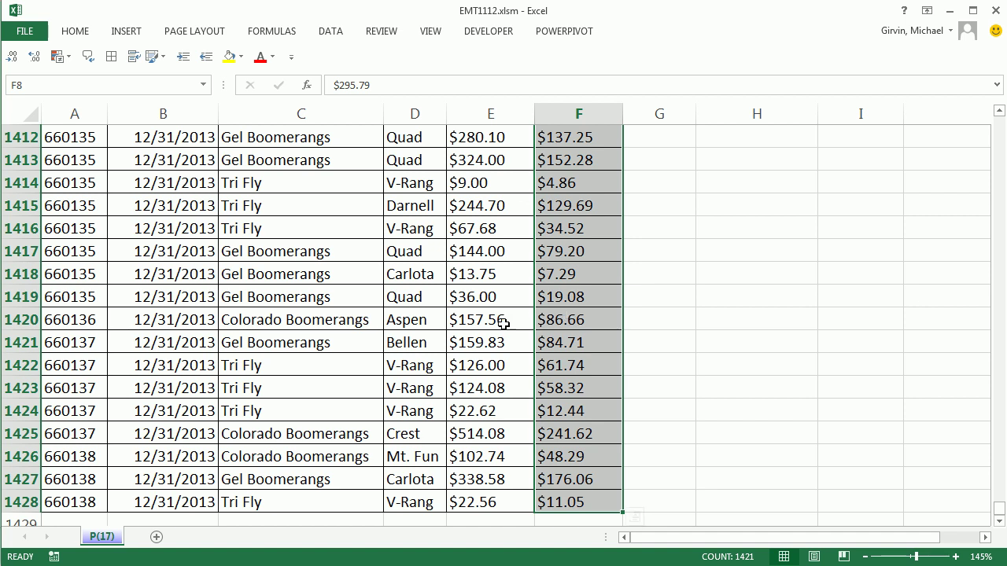
- Try to convert the selected Cost values to numbers with Text to Columns using the default settings
key("alt")
key("a")
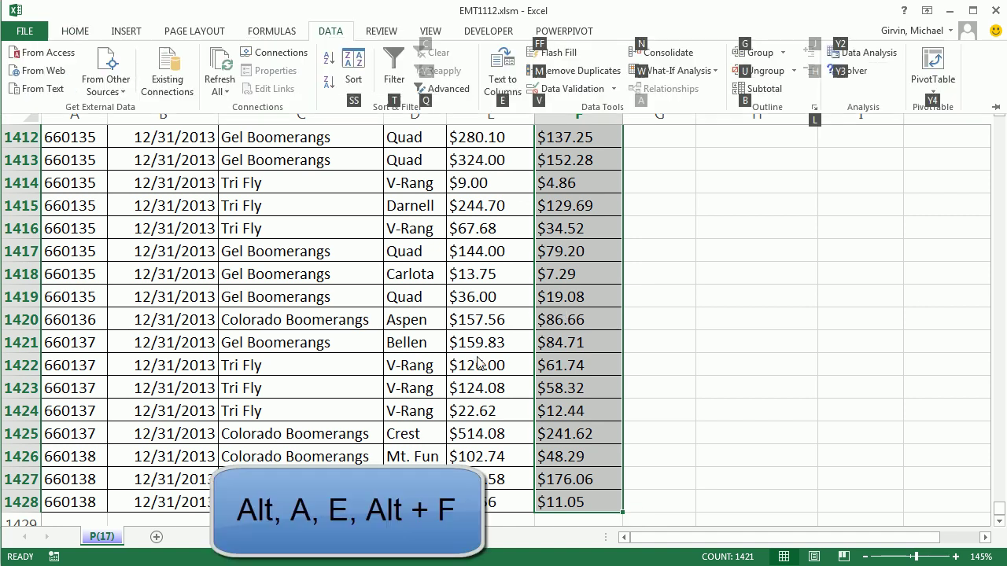
key("e")
key("alt+f")
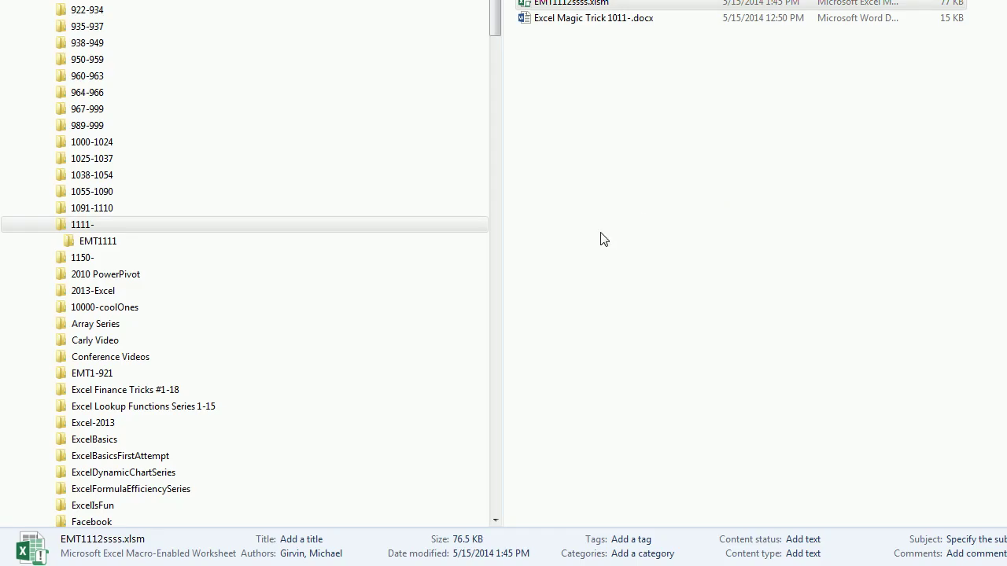
- Reopen the EMT1112.xlsm workbook in Excel from its folder in the file explorer
scroll(553, 63, "down", 1)
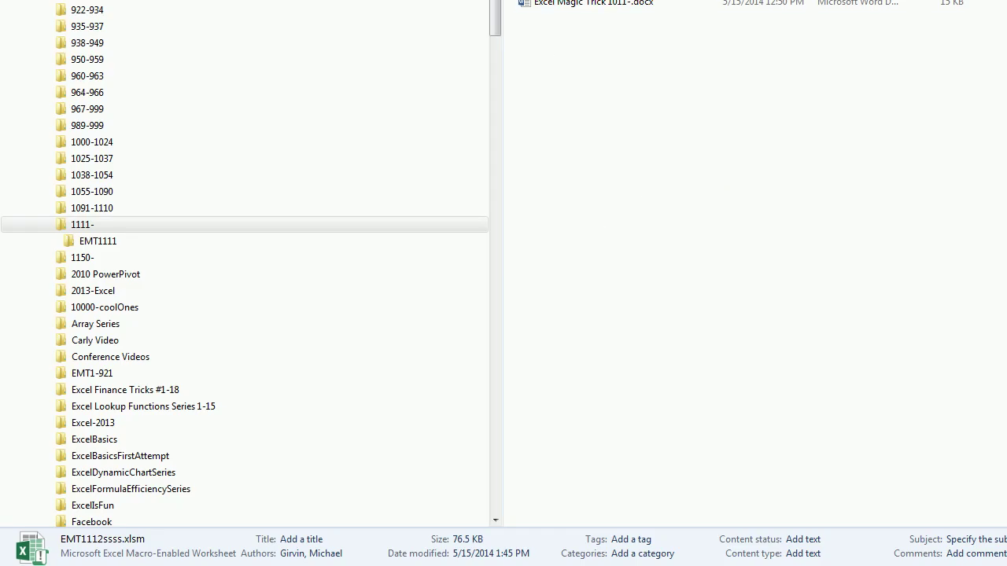
key("Return")
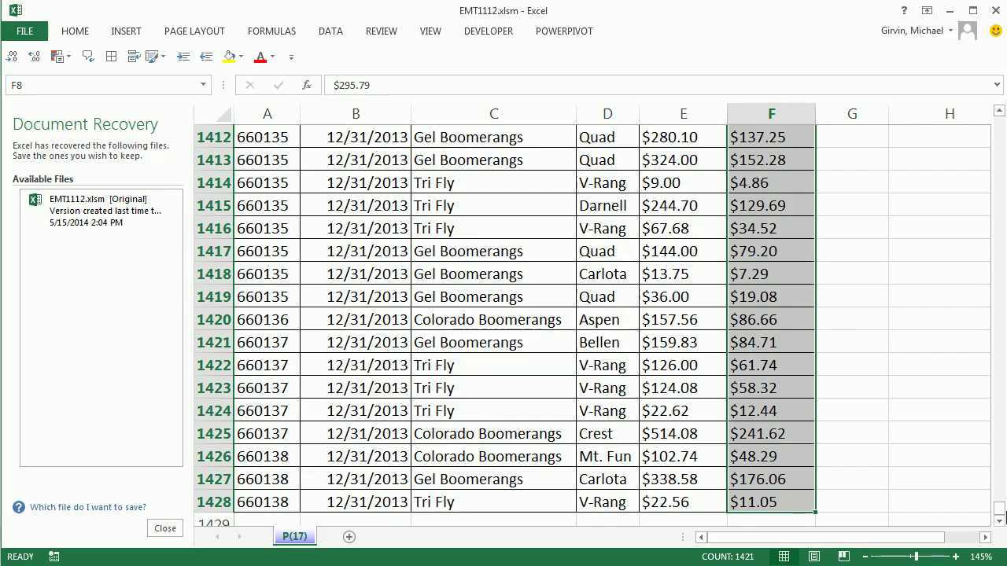
left_click_drag(1002, 514, 987, 128)
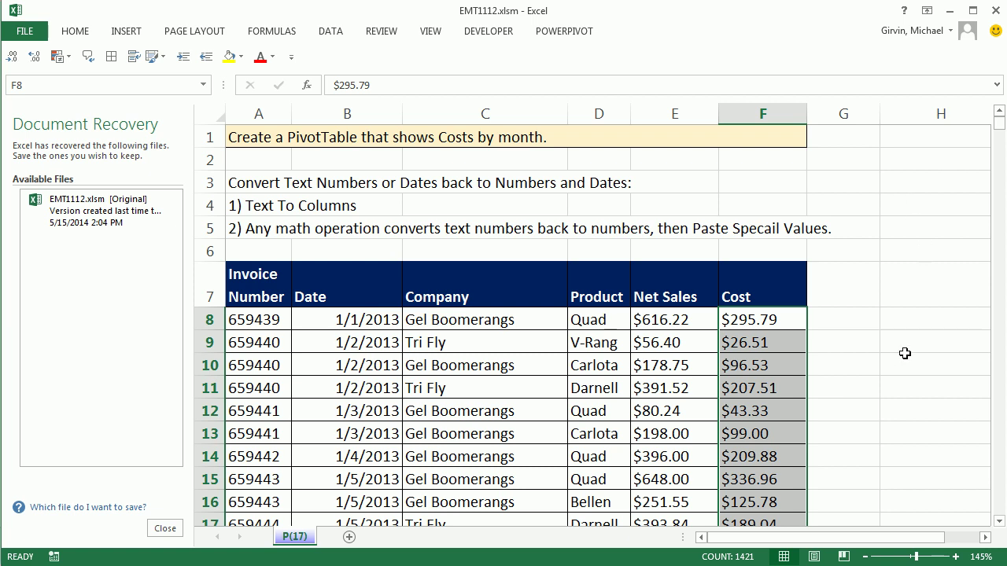
left_click(984, 538)
left_click(985, 539)
left_click(985, 538)
left_click(589, 320)
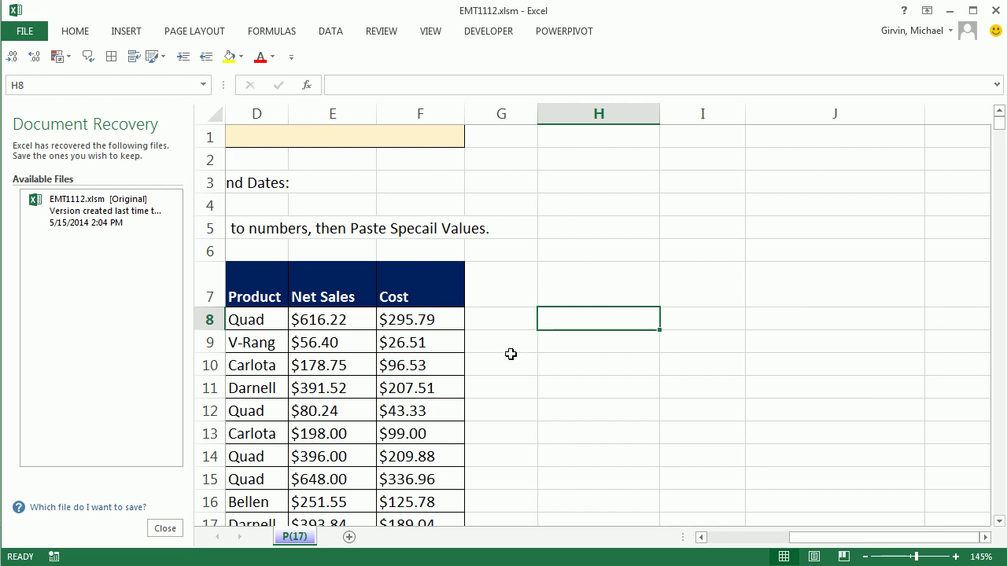
type("=")
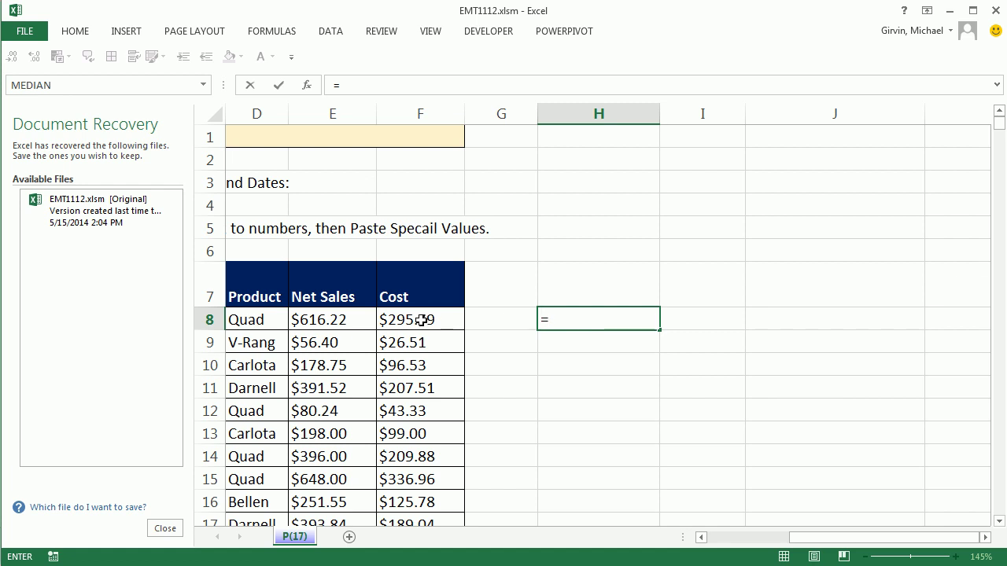
key("Escape")
- Enter the formula =F8+0 in cell G8 to convert the first Cost value to a number
left_click(513, 323)
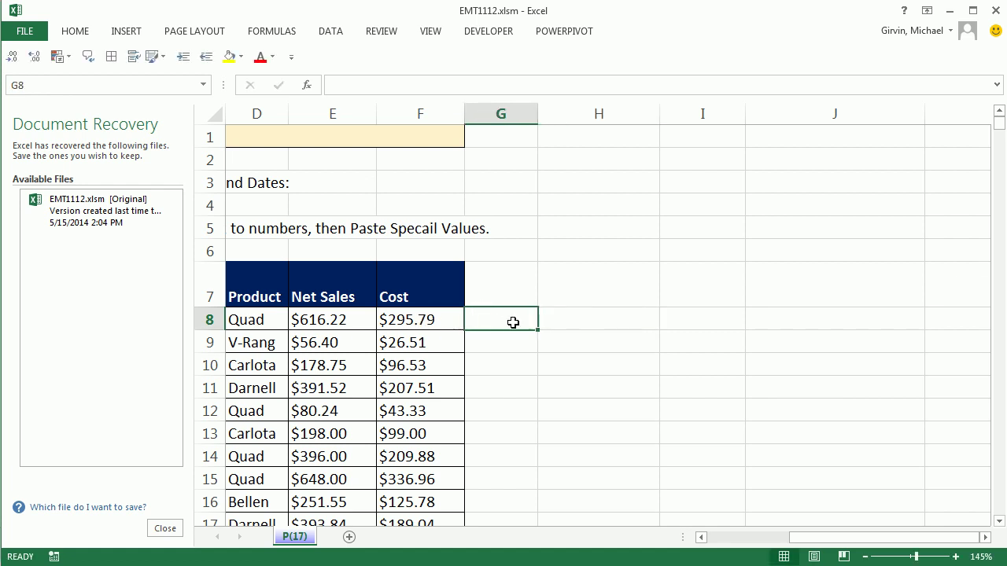
type("=")
left_click(439, 320)
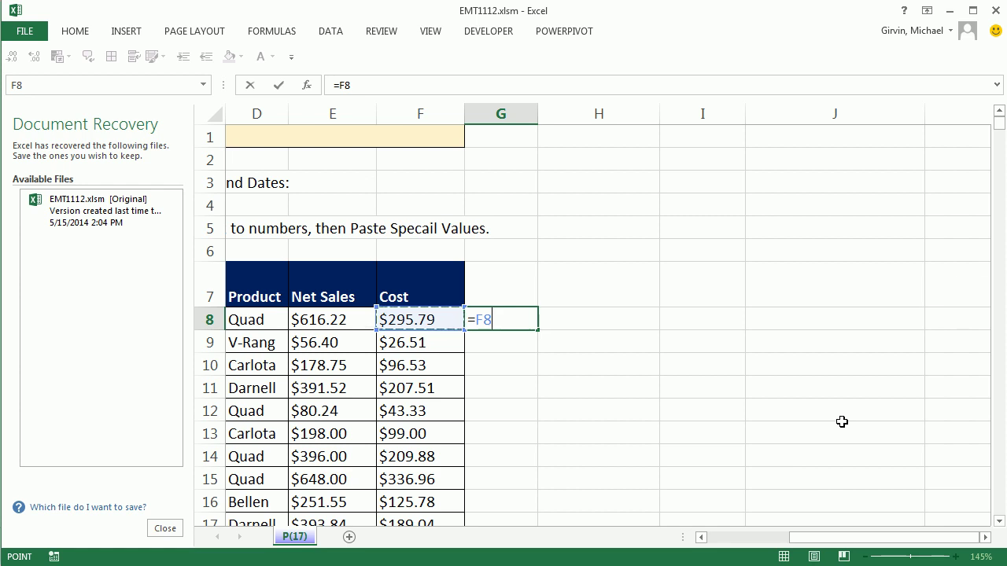
type("+0")
key("ctrl+Return")
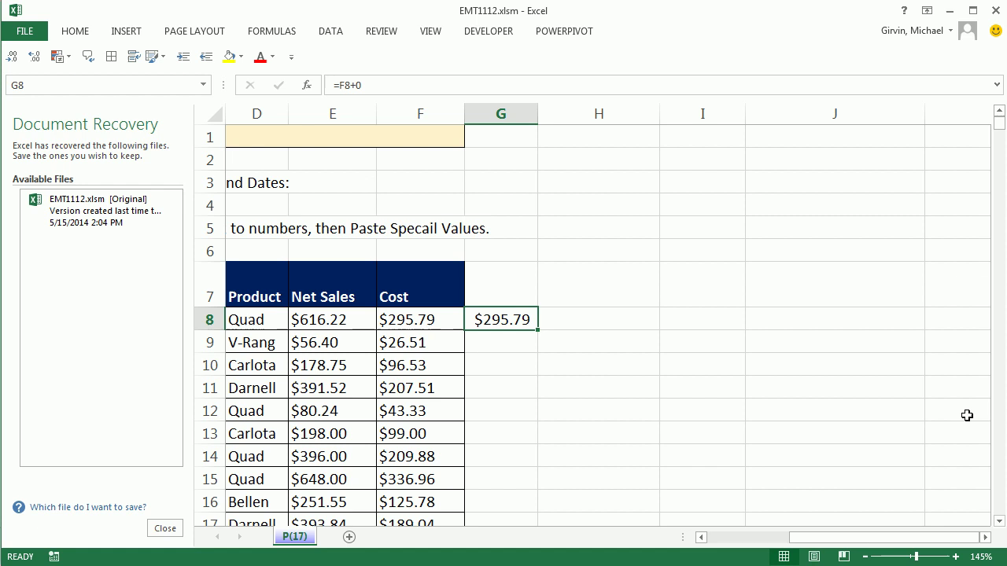
- Widen column G slightly and fill the G8 formula down alongside the data to row 1428
left_click_drag(540, 113, 553, 113)
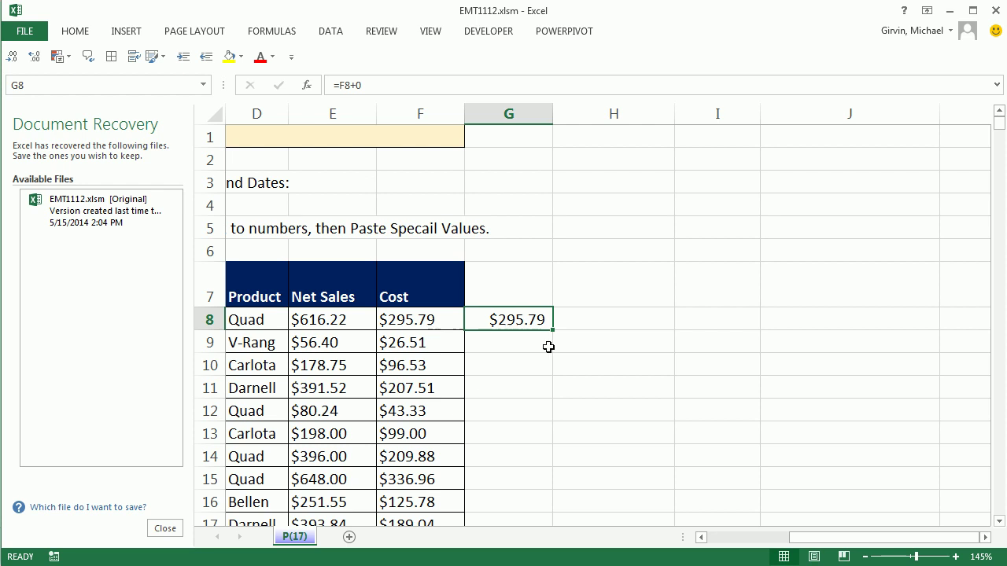
double_click(553, 332)
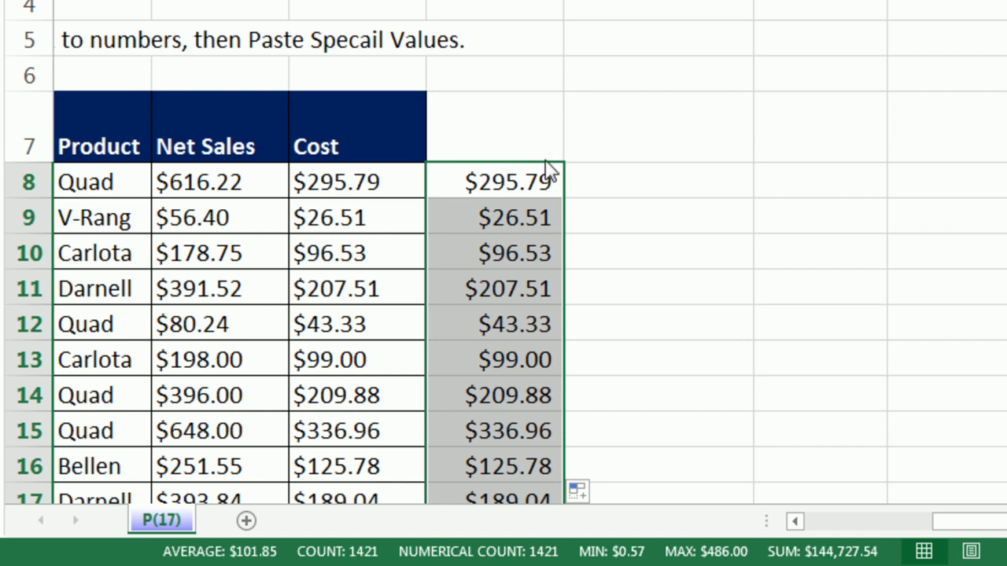
- Copy the converted amounts in G8:G1428 over the Cost column cells F8:F1428 as values only
left_click_drag(546, 168, 346, 193)
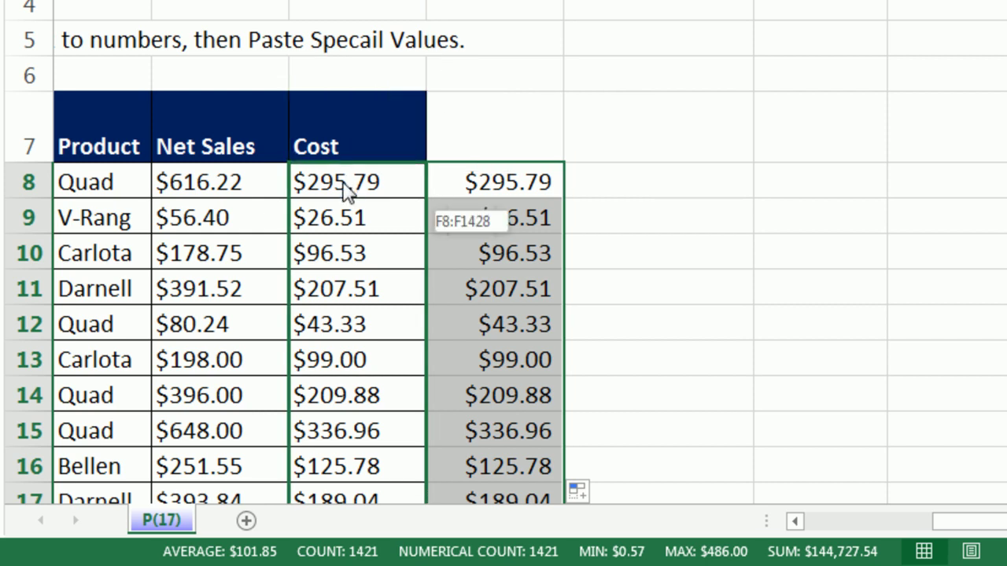
left_click_drag(346, 193, 346, 193)
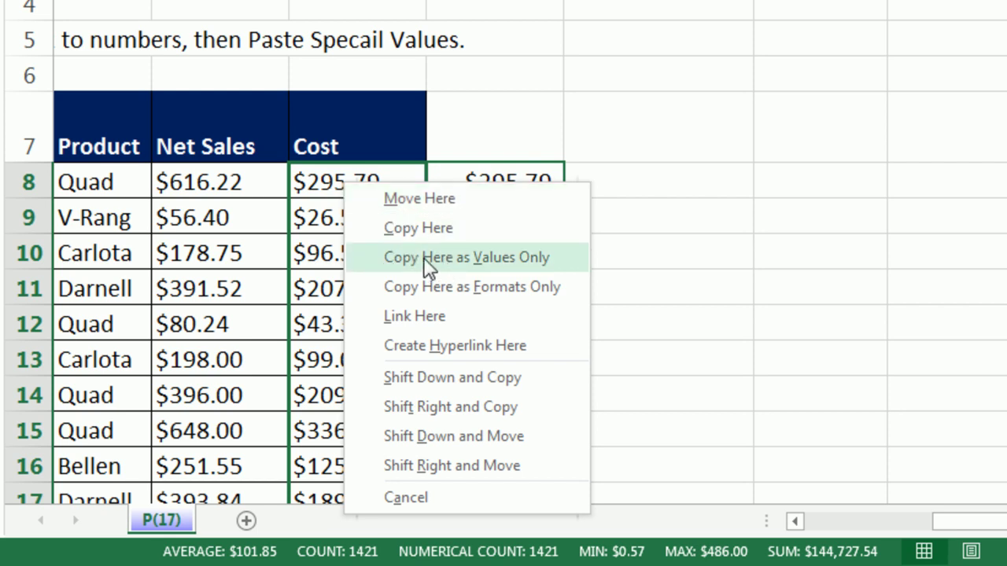
left_click(453, 256)
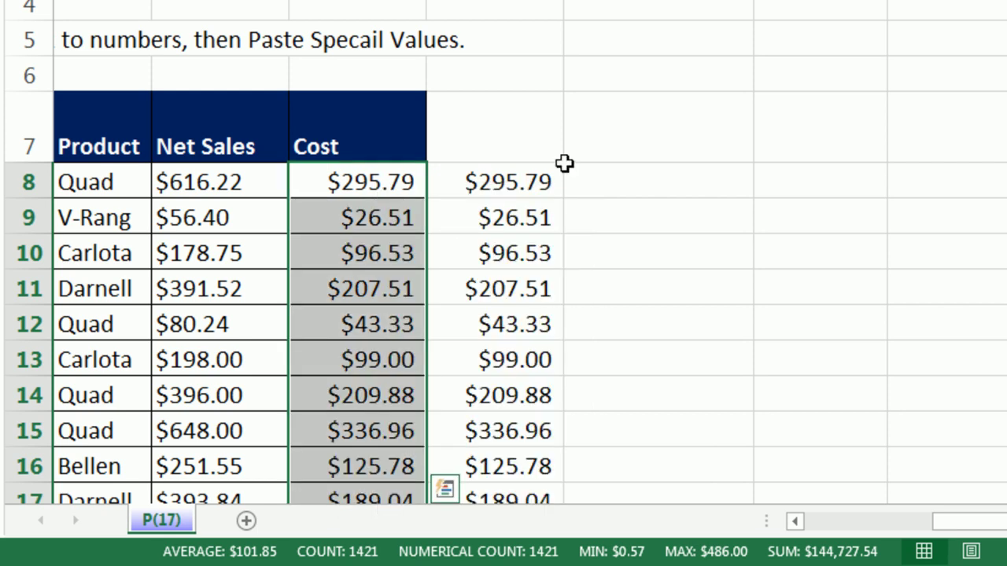
- Clear all contents and formatting from helper cells G8:G1428 and dismiss the Document Recovery list
left_click(546, 182)
key("ctrl+shift+Down")
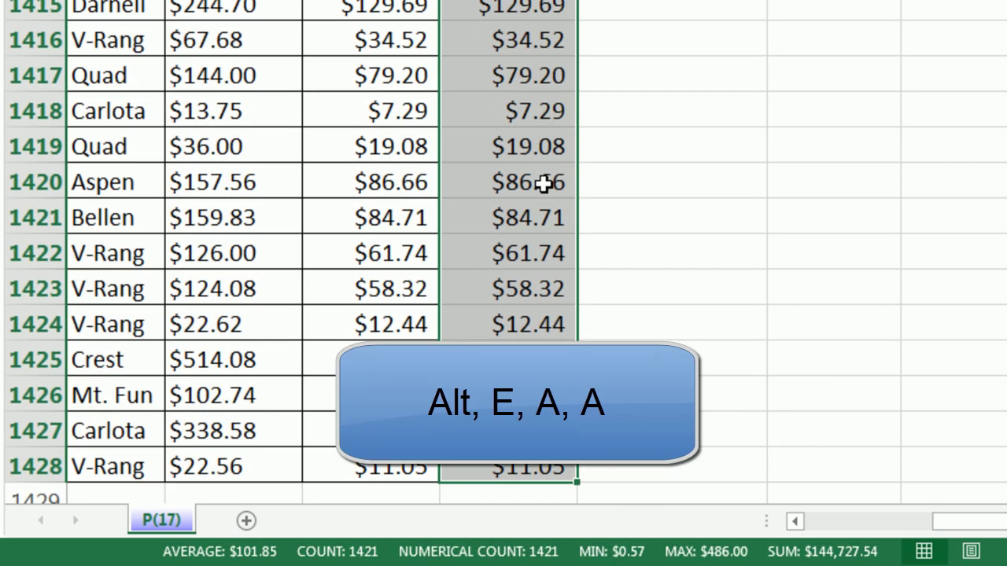
key("alt+e")
key("a")
key("a")
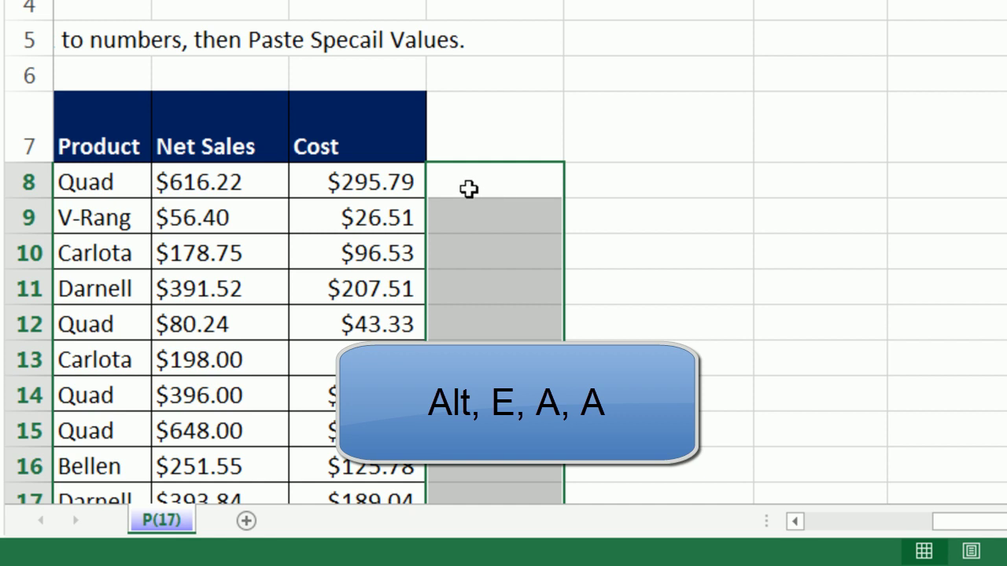
left_click(393, 172)
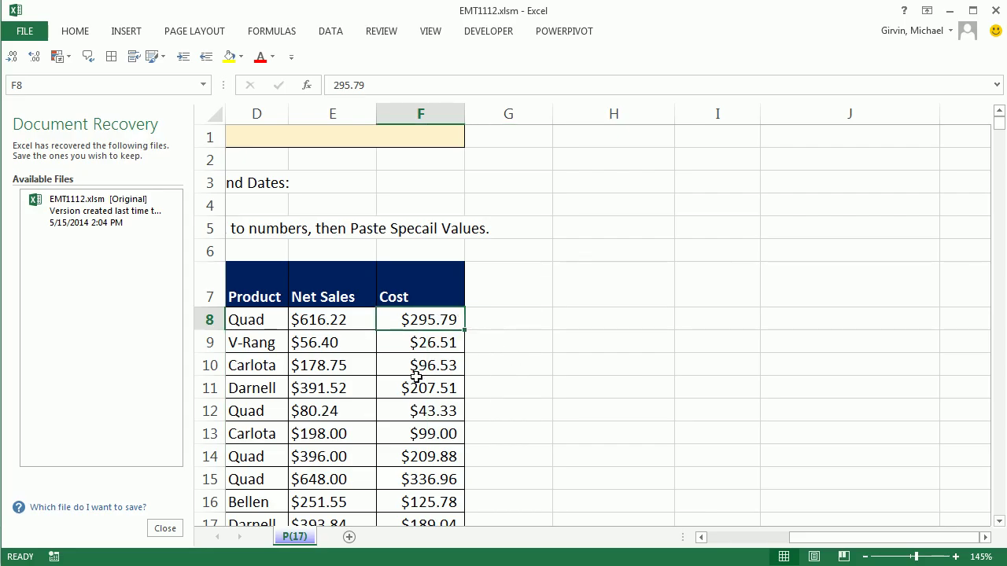
left_click(165, 529)
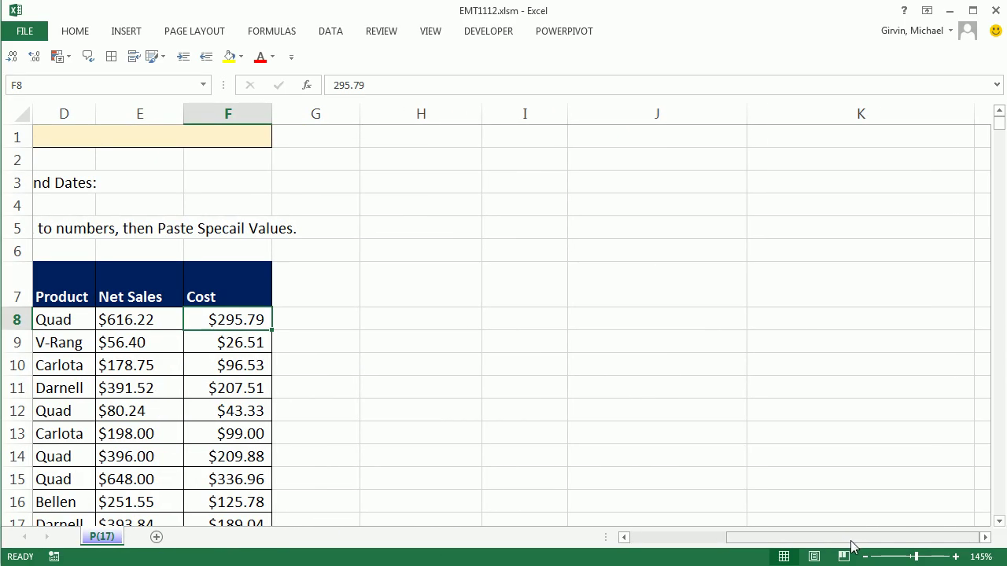
- Create a PivotTable on a new worksheet from the invoice data in A7:F1428 of sheet P(17)
left_click_drag(855, 543, 685, 543)
left_click(306, 344)
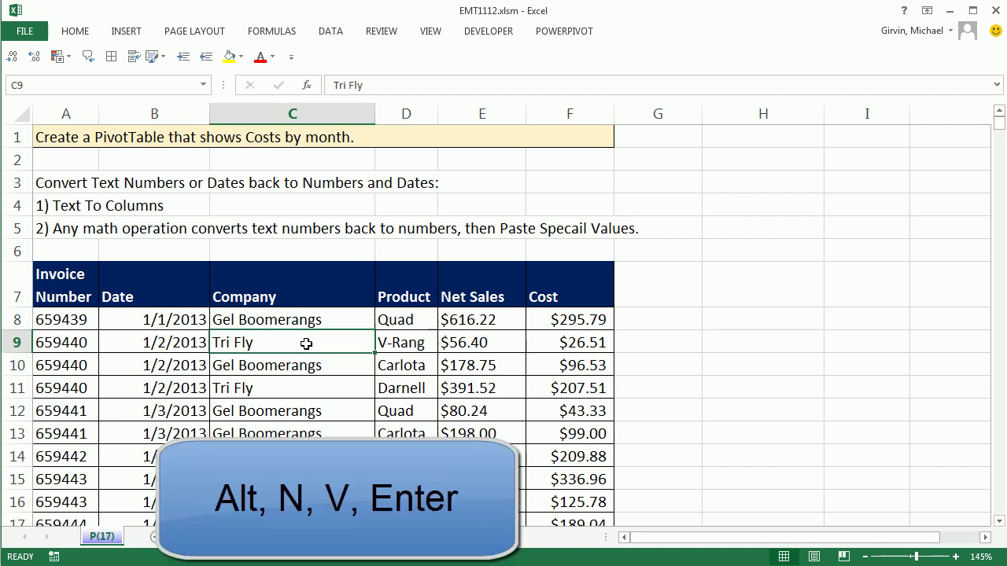
key("alt")
key("n")
key("v")
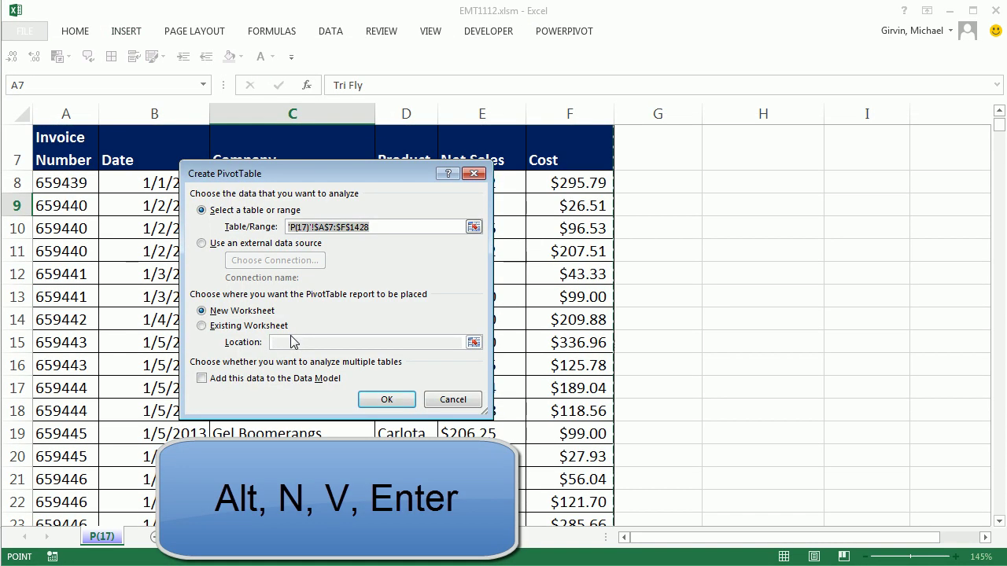
key("Return")
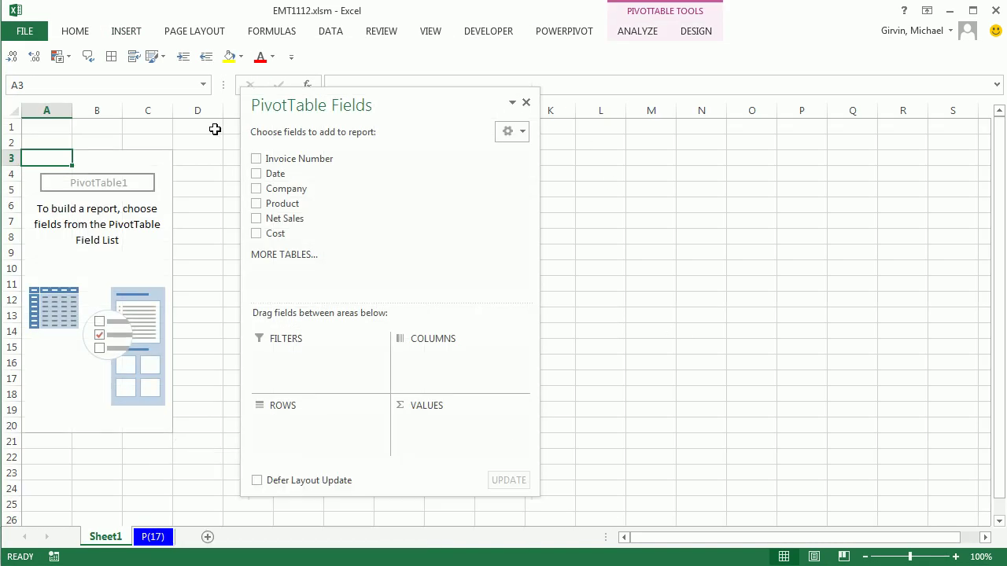
- Add Date to the PivotTable rows and group the dates by Months and Years
left_click_drag(281, 173, 304, 425)
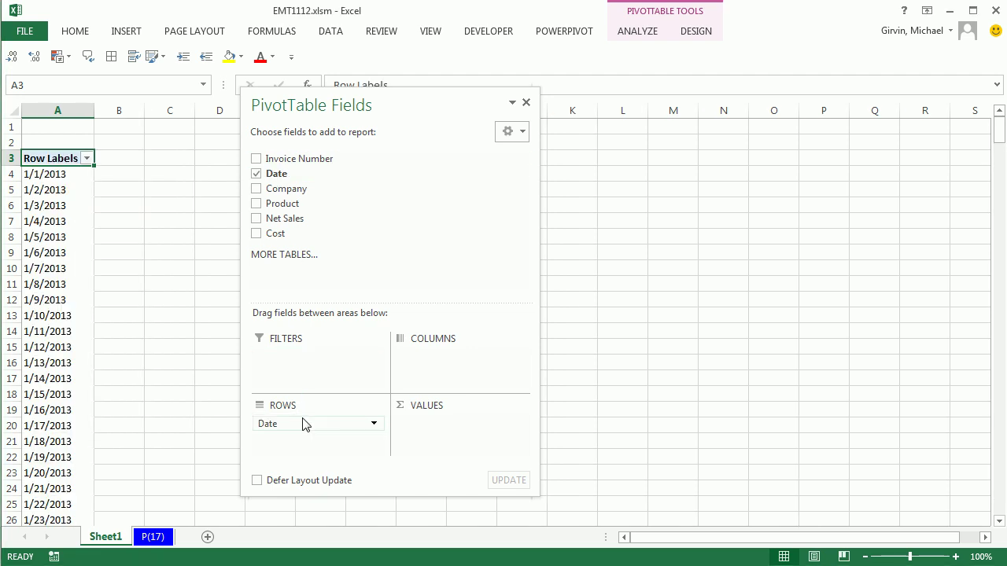
right_click(44, 206)
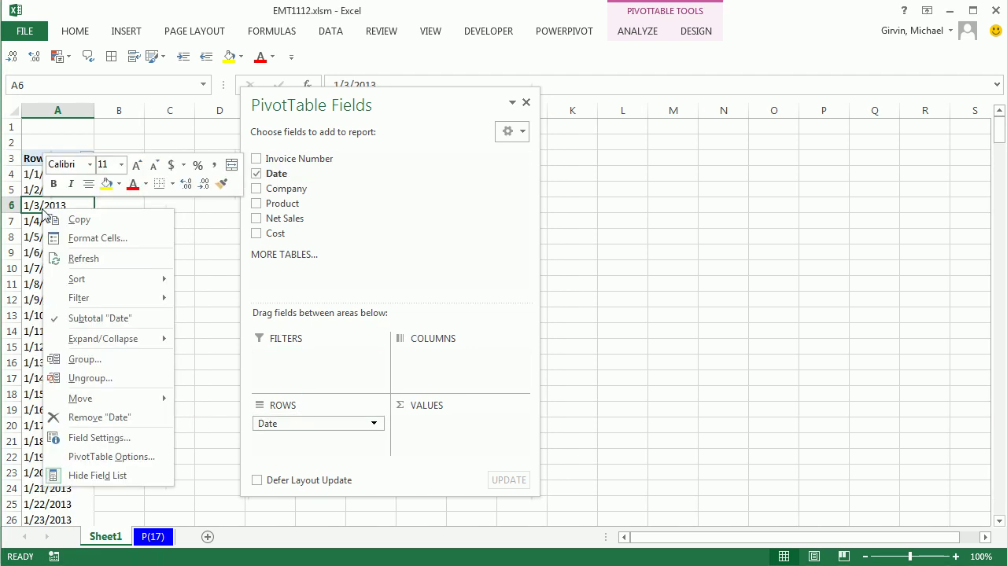
left_click(105, 361)
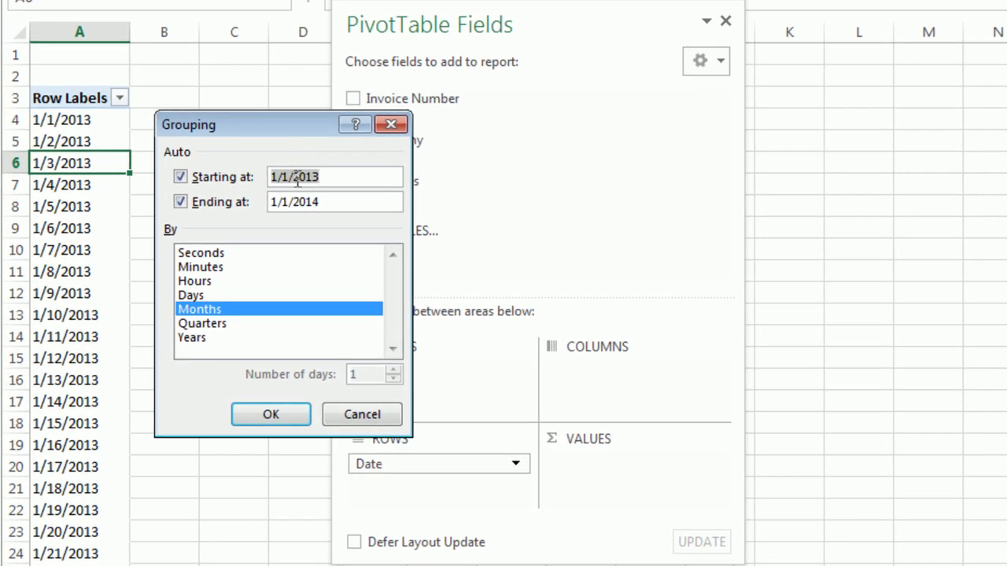
left_click(204, 342)
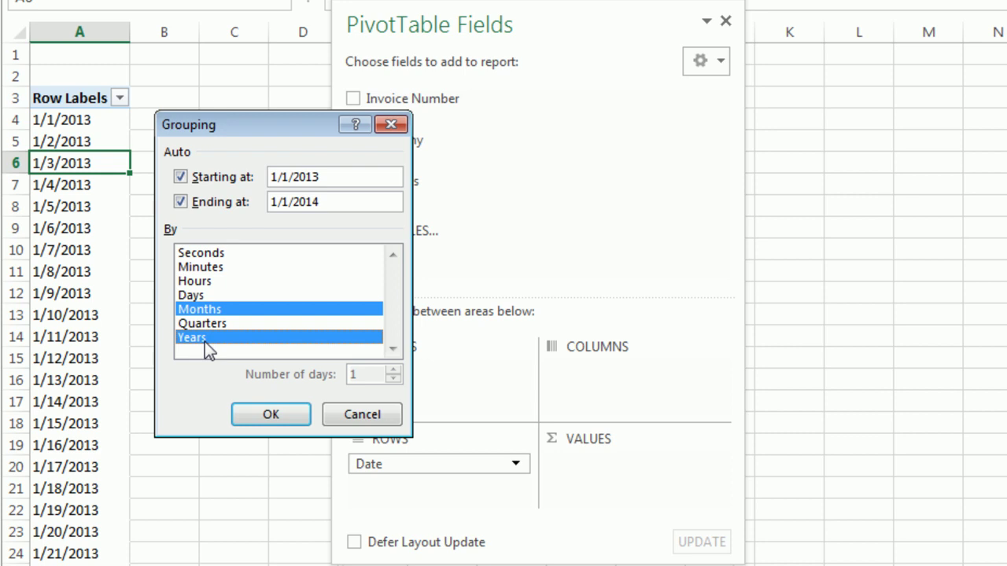
left_click(266, 417)
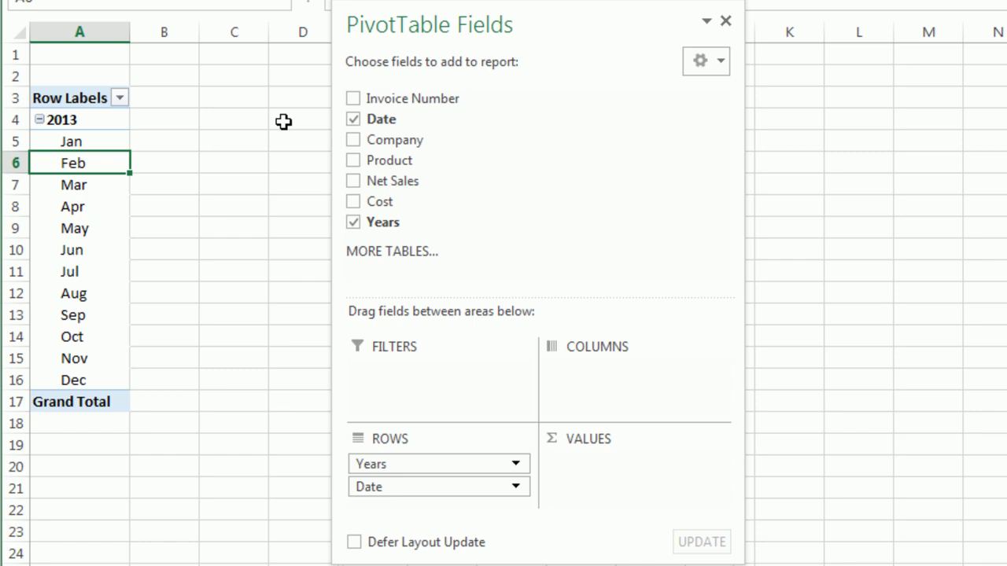
- Remove Years from the PivotTable rows and add Cost to the values as a sum
mouse_move(98, 148)
left_click_drag(382, 466, 523, 174)
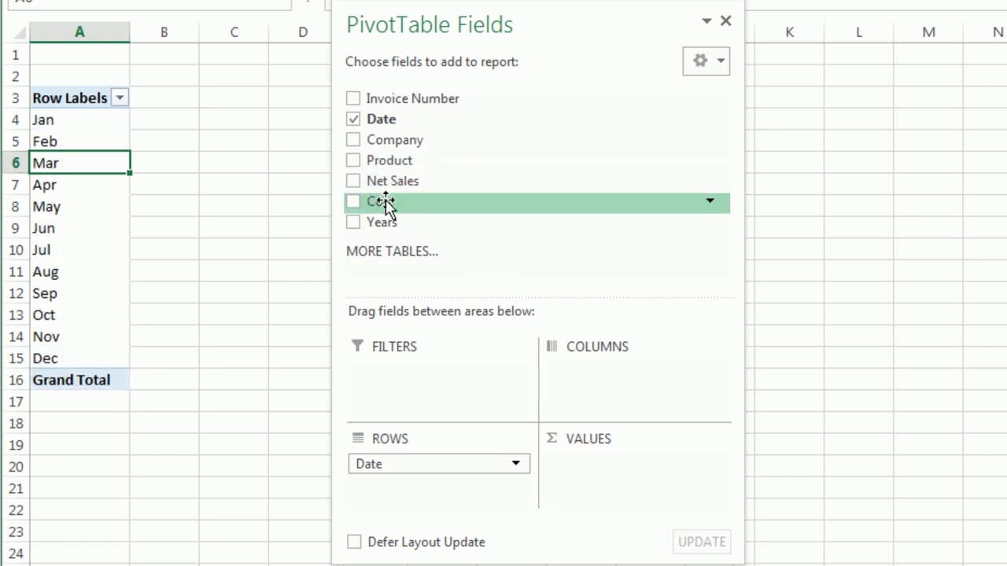
left_click_drag(385, 206, 578, 466)
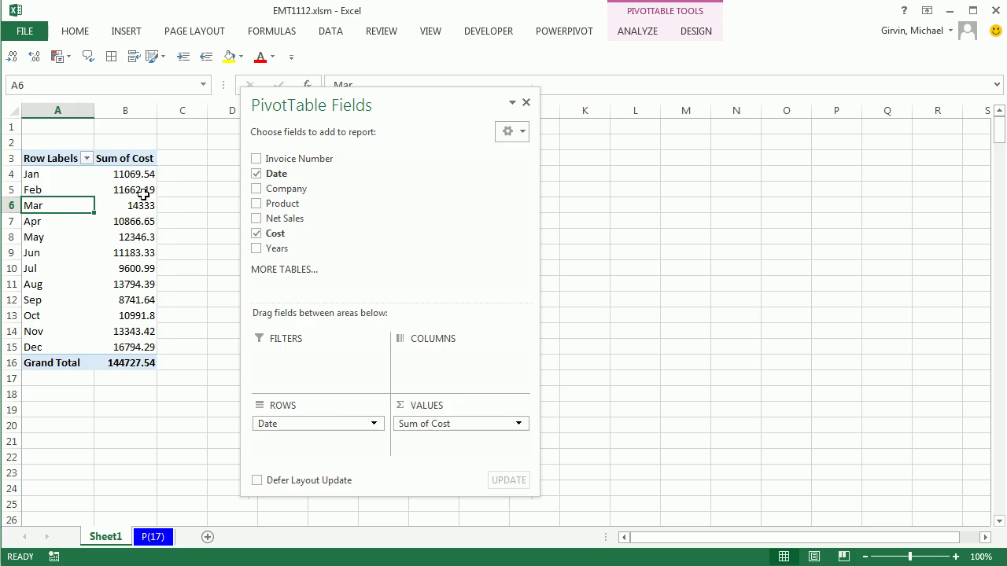
- Change the PivotTable's report layout to Tabular Form
left_click(135, 174)
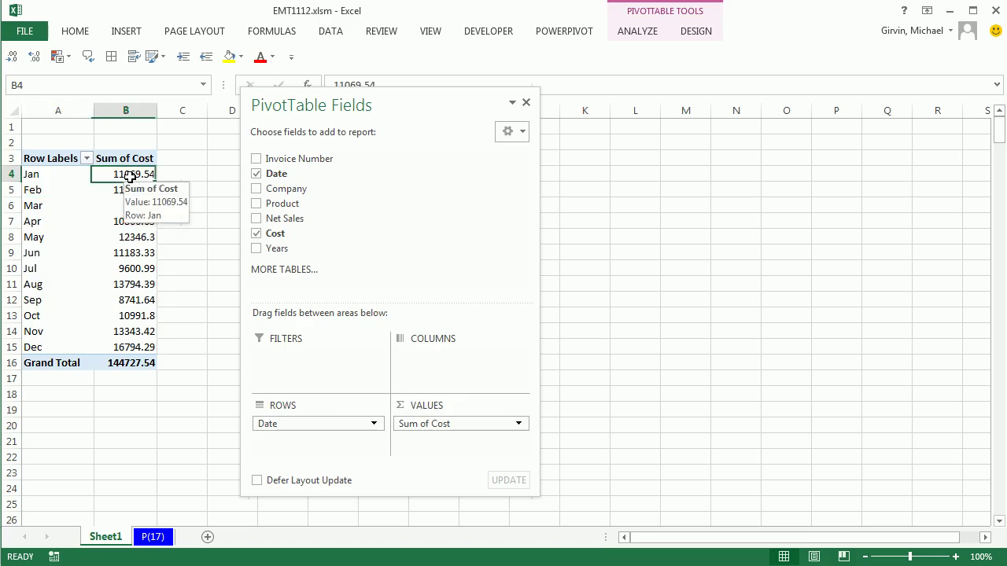
left_click(677, 36)
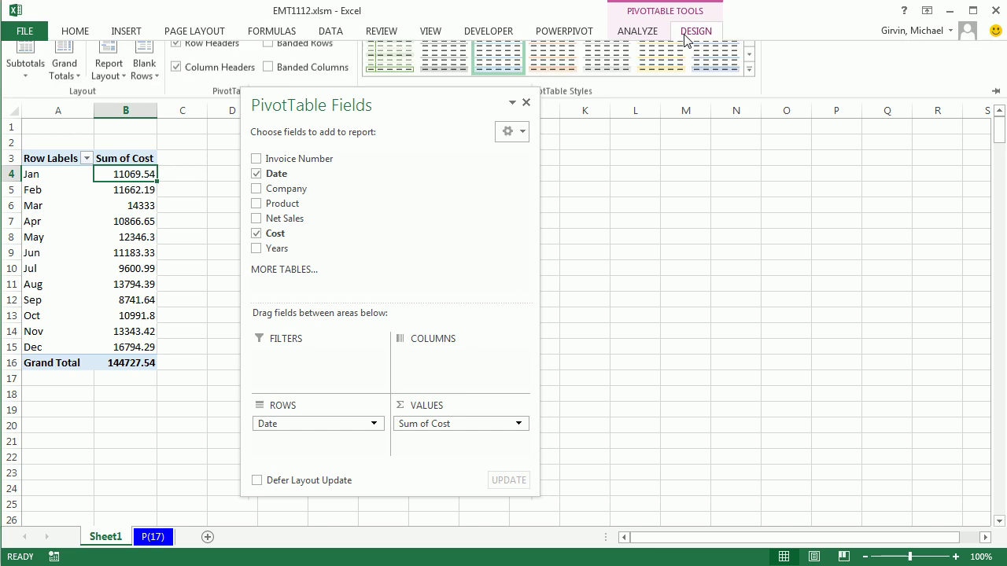
left_click(112, 88)
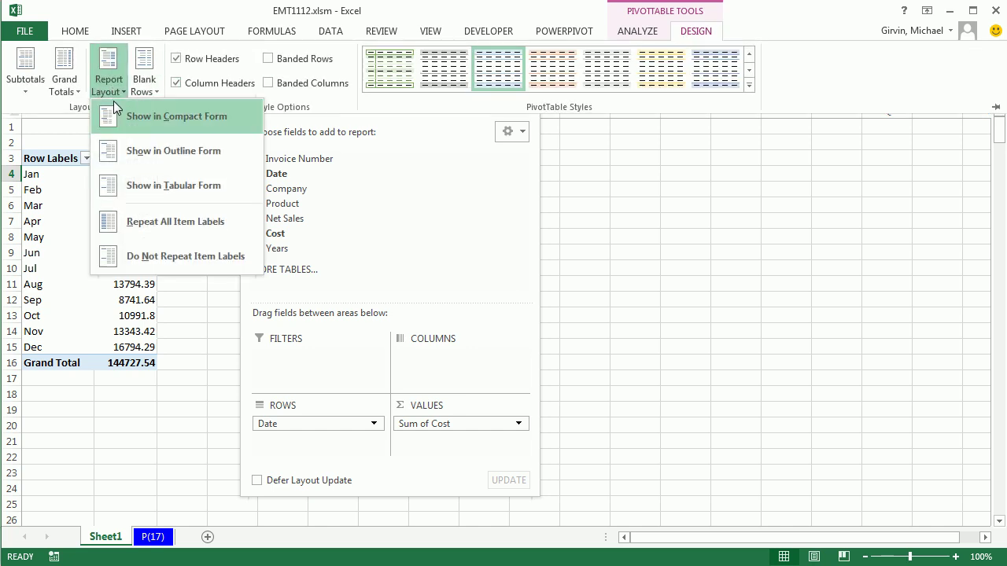
left_click(159, 196)
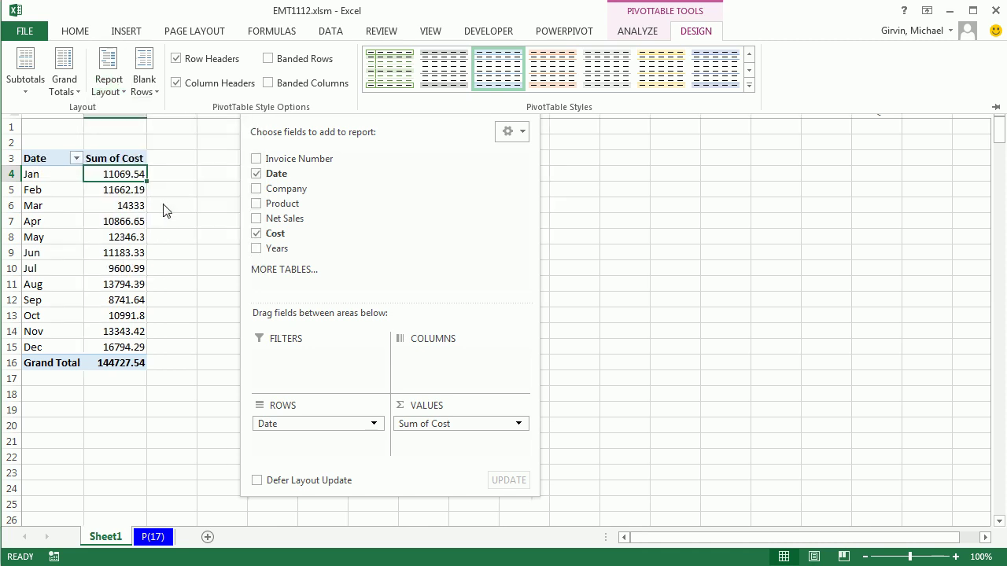
- Apply the Currency number format to the PivotTable's Sum of Cost values
right_click(118, 180)
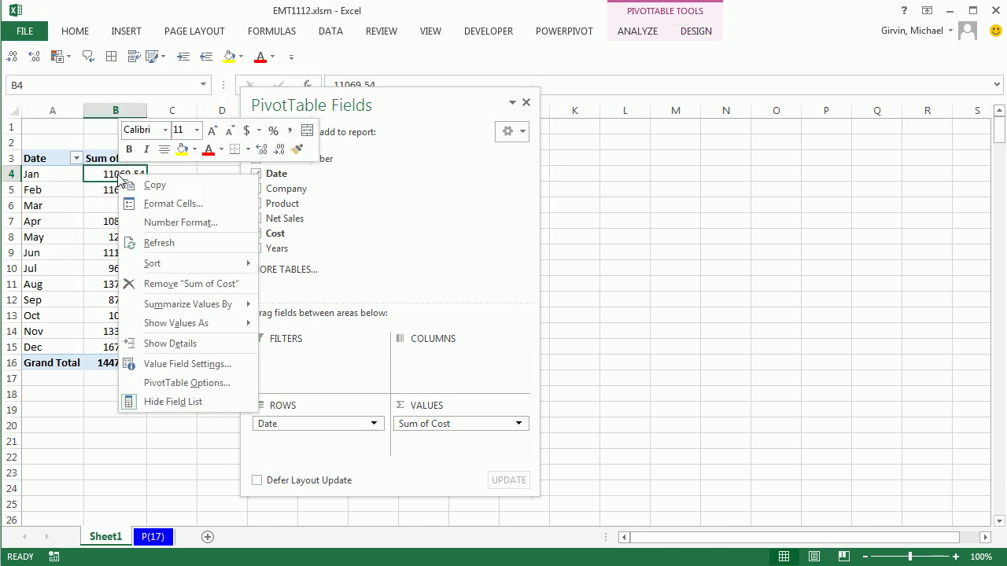
left_click(171, 226)
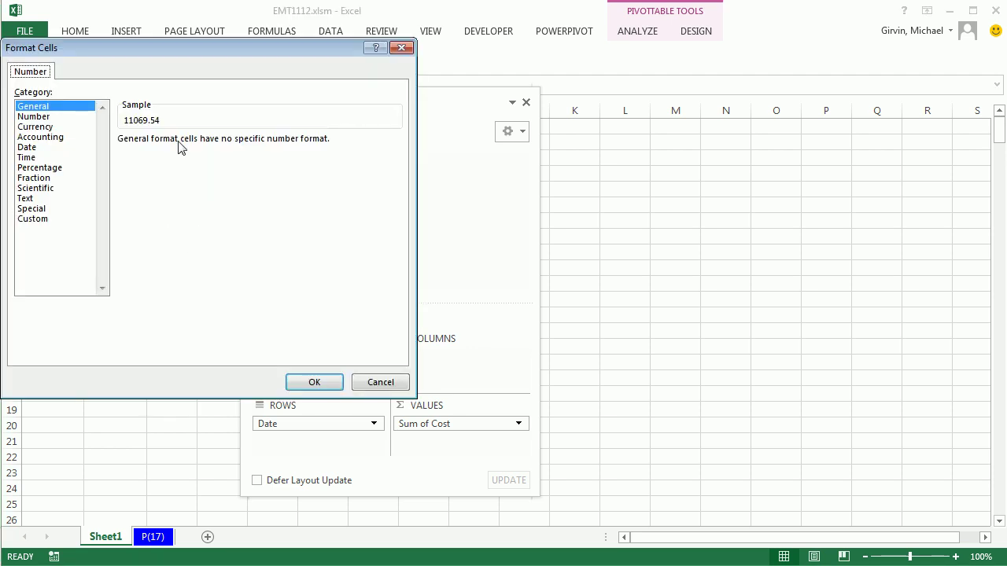
left_click_drag(82, 61, 294, 110)
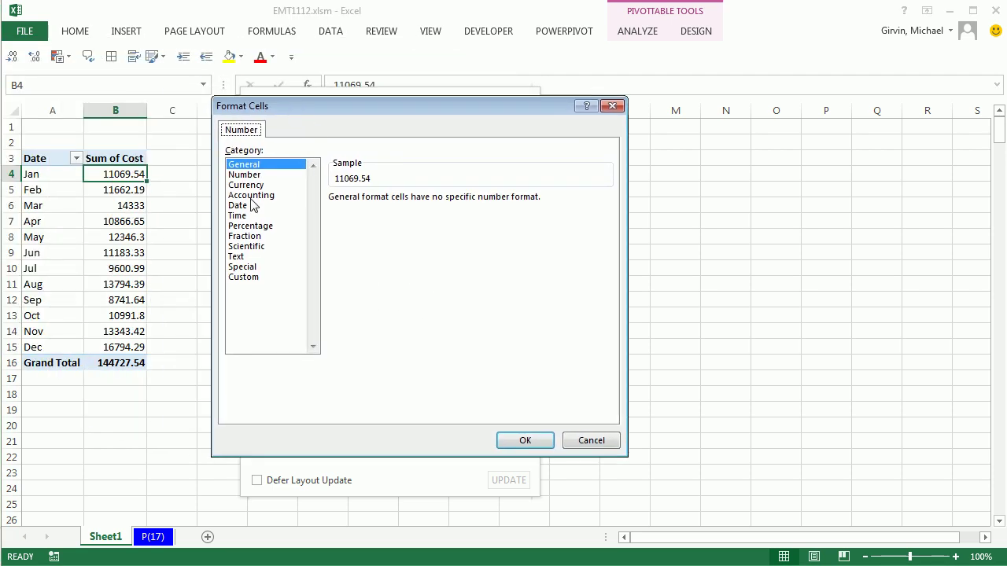
left_click(244, 186)
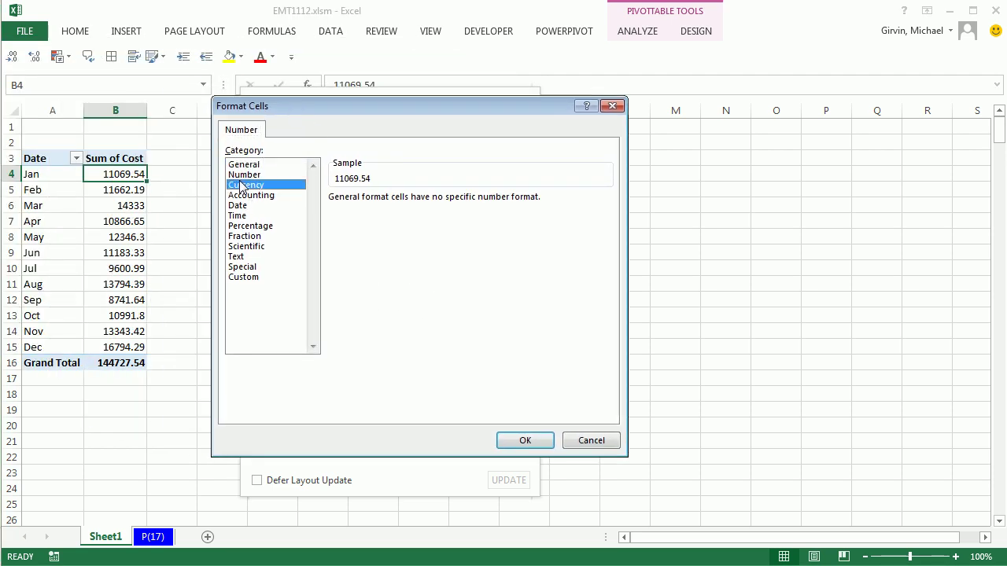
left_click(530, 440)
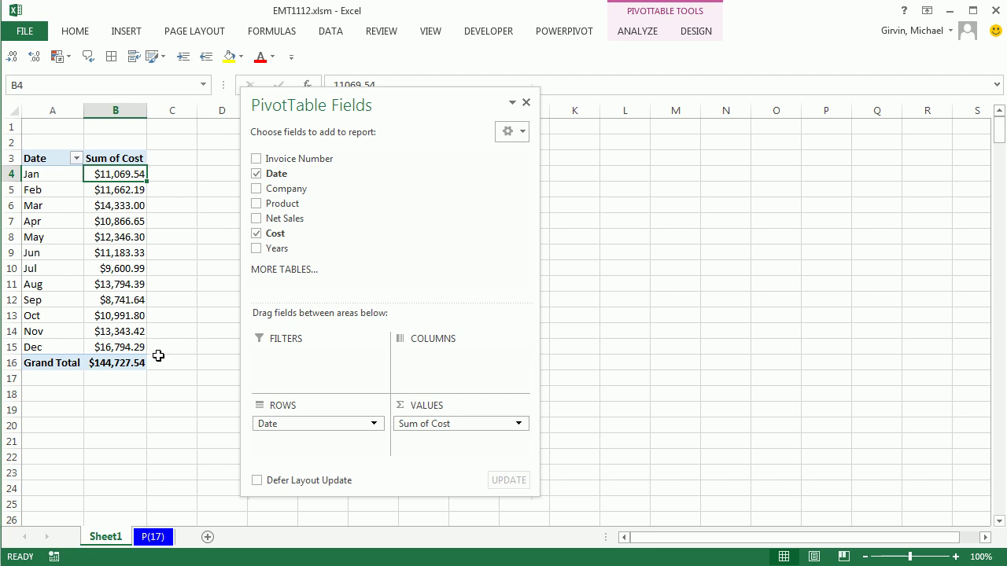
- Return to sheet P(17) and enter 0 in the empty cell H8
left_click(153, 538)
scroll(431, 283, "up", 2)
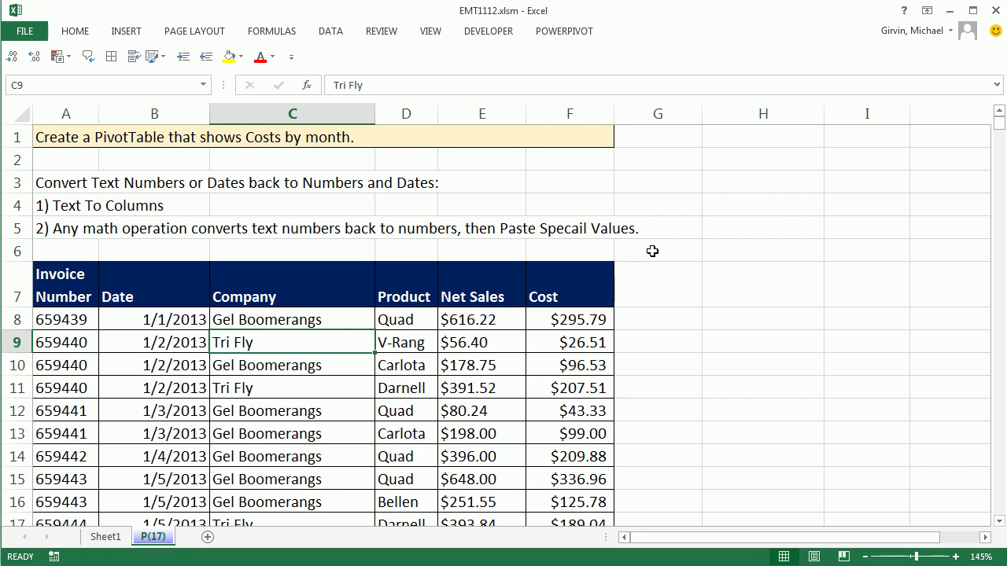
left_click(738, 318)
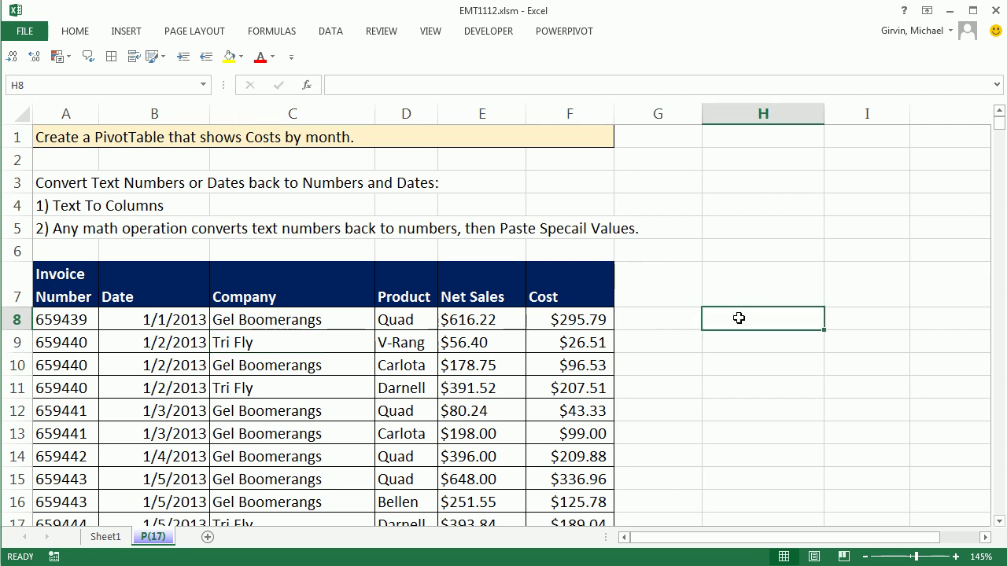
type("0")
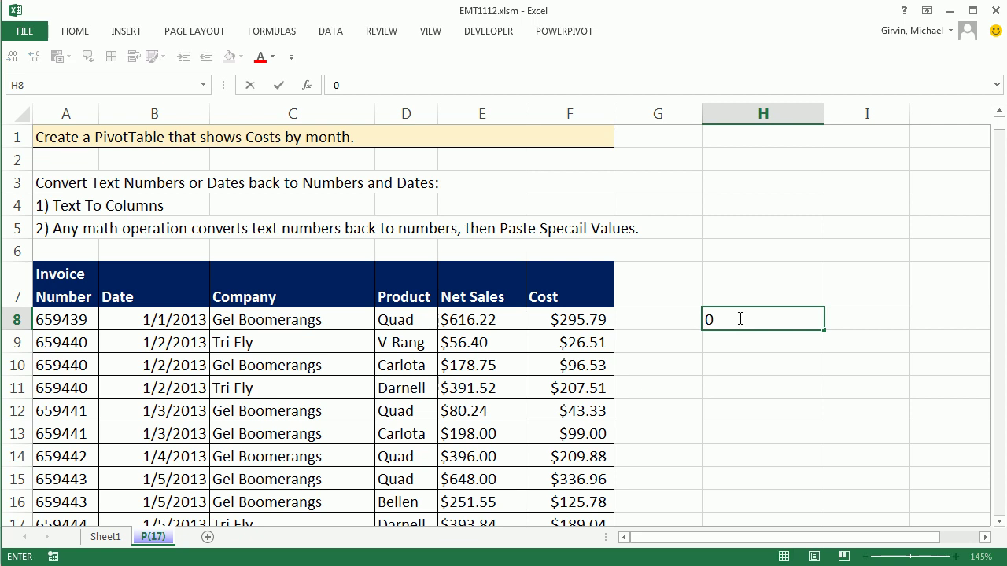
key("ctrl+Return")
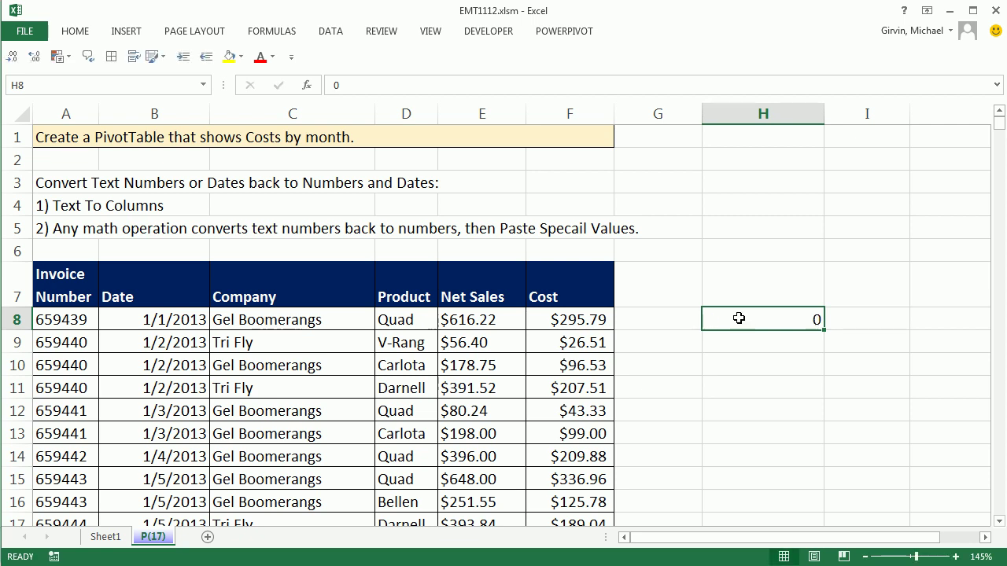
- Copy the 0 in H8 and paste it onto all Net Sales values with Paste Special, using All and the Add operation
key("ctrl+c")
left_click(463, 319)
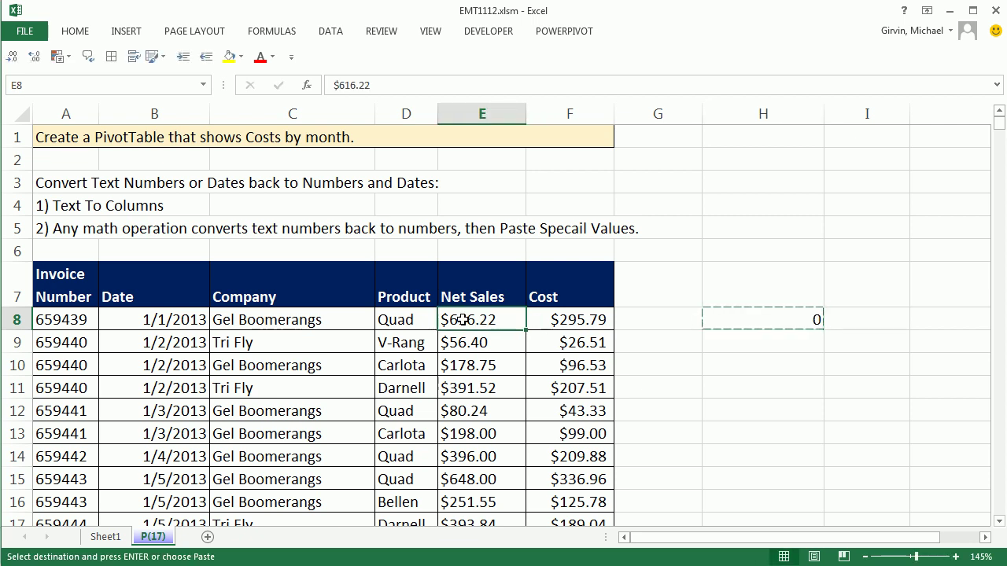
key("ctrl+shift+Down")
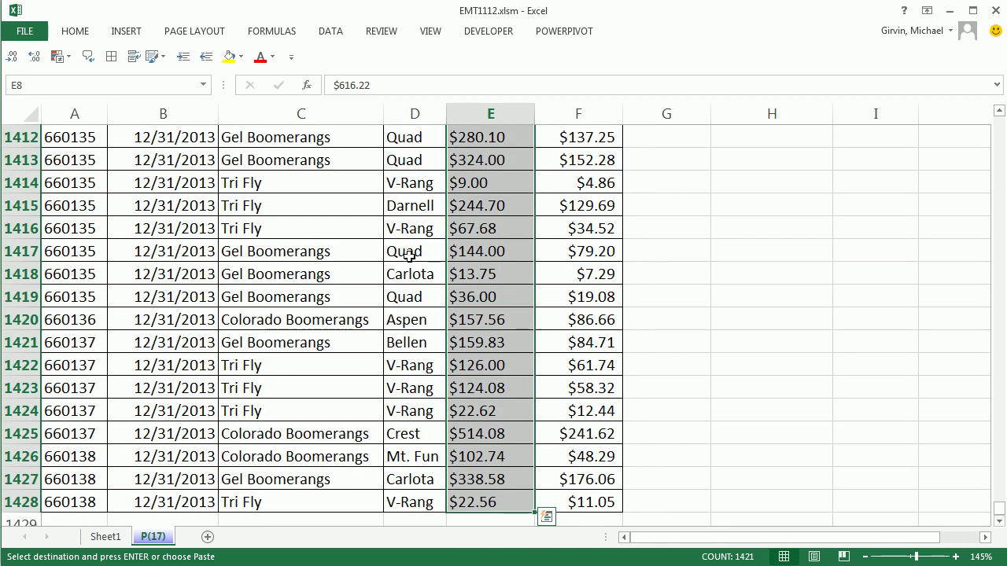
left_click(82, 36)
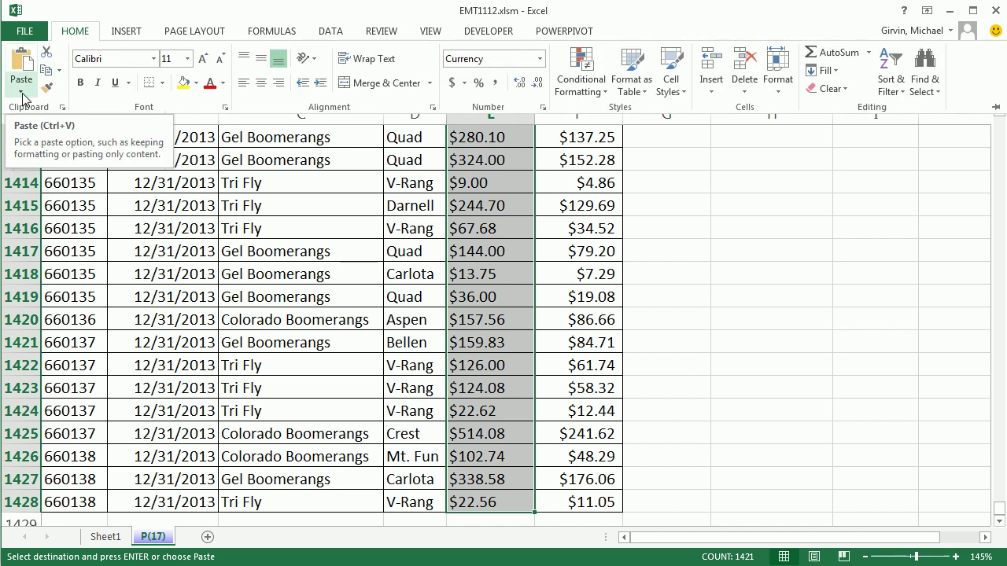
left_click(22, 92)
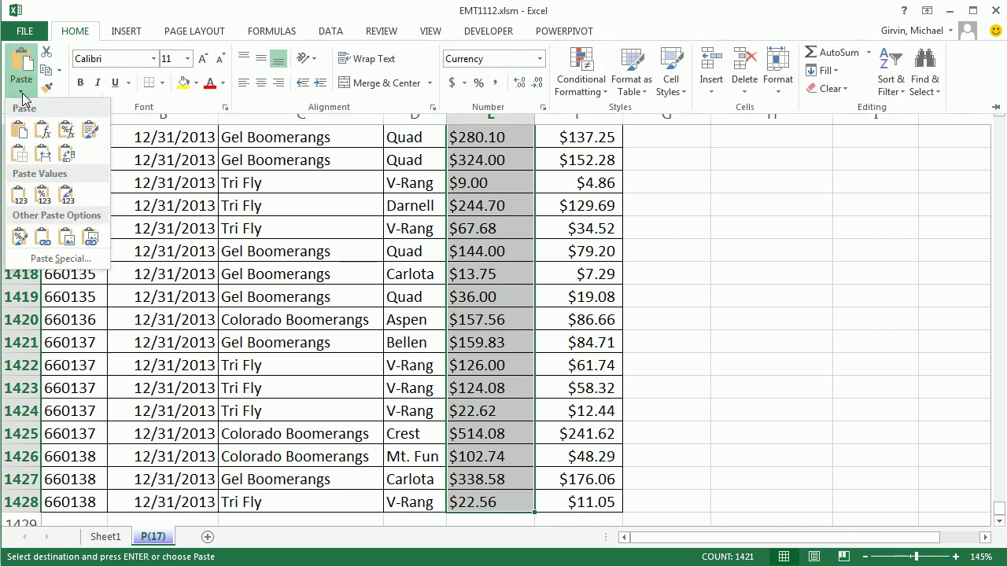
left_click(55, 267)
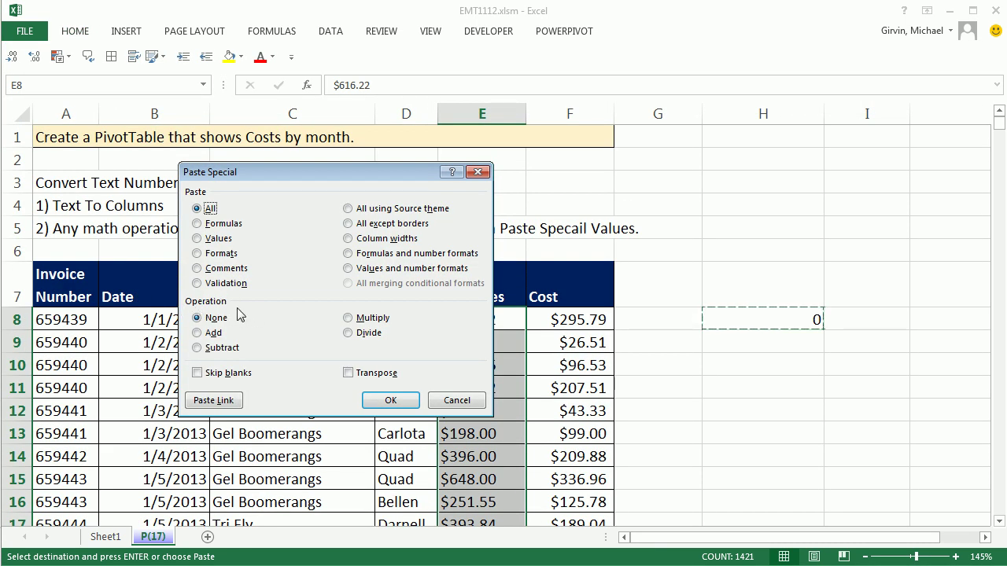
left_click_drag(249, 173, 569, 39)
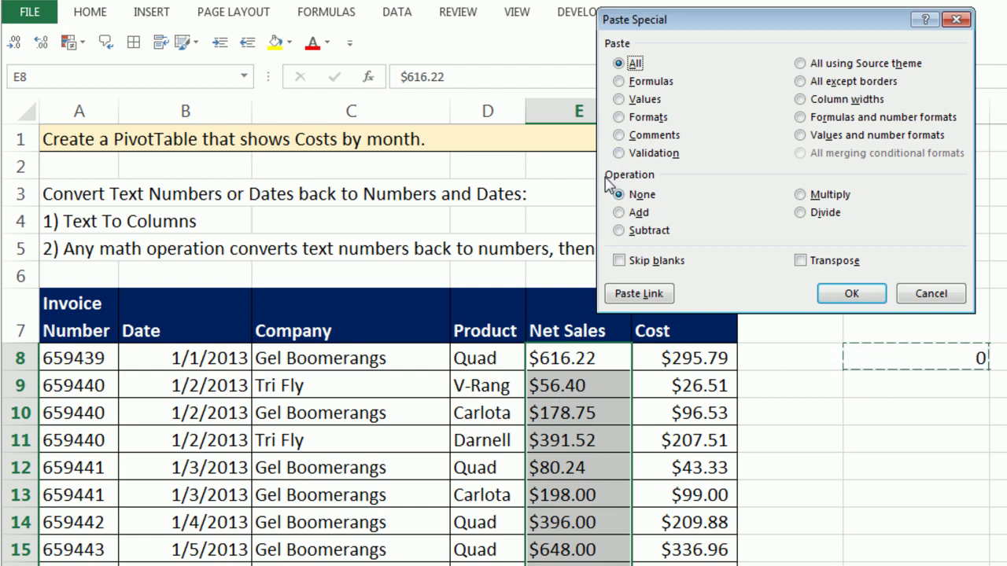
left_click(620, 216)
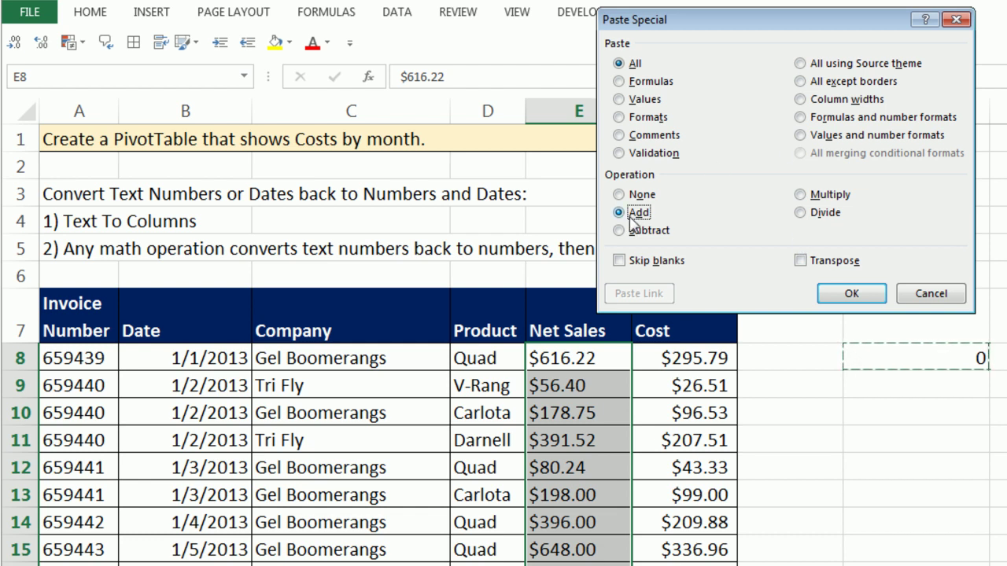
left_click(840, 295)
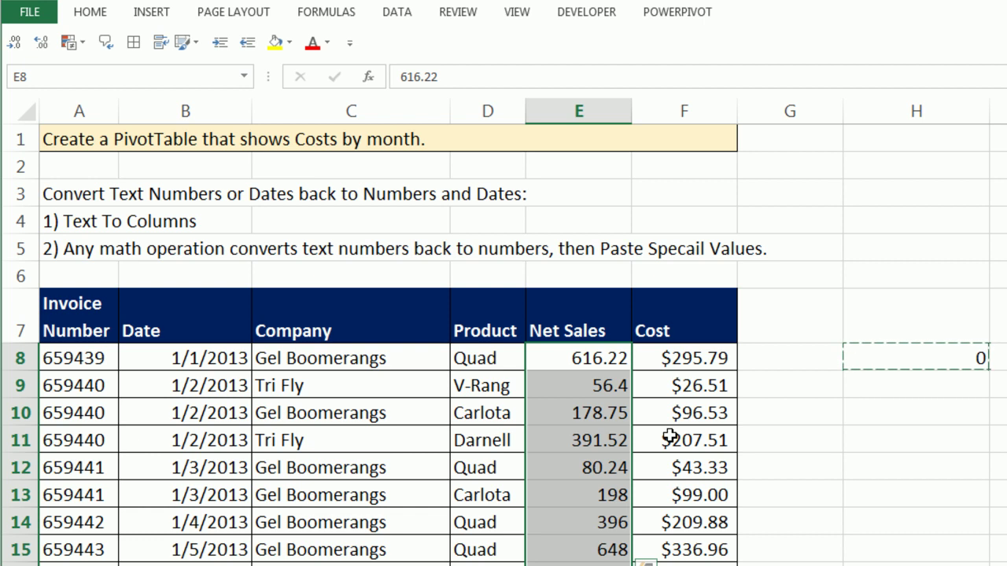
- Copy the Cost column's formatting onto the Net Sales values, and undo both that formatting and the preceding Add paste
left_click(682, 361)
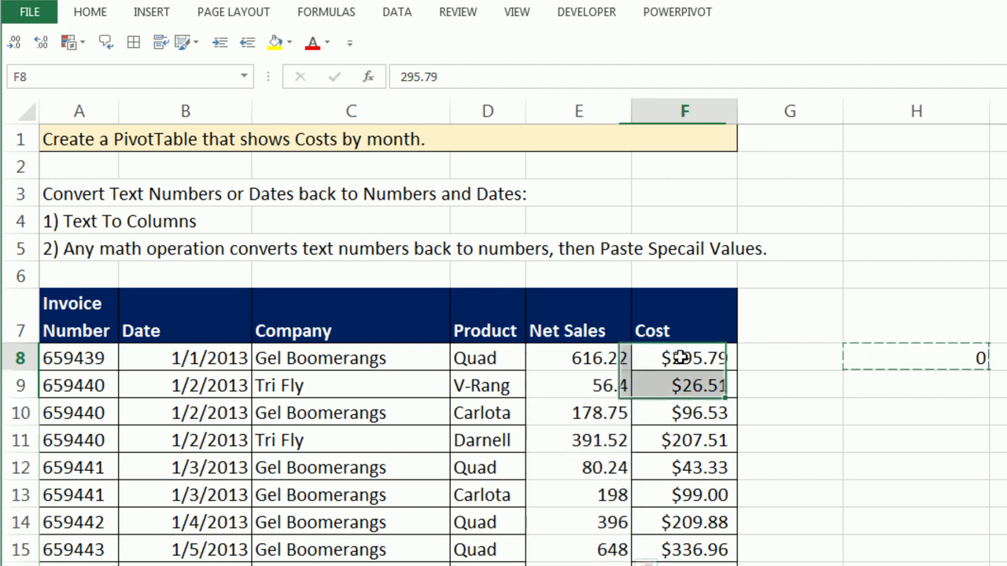
key("ctrl+shift+Down")
right_click(683, 346)
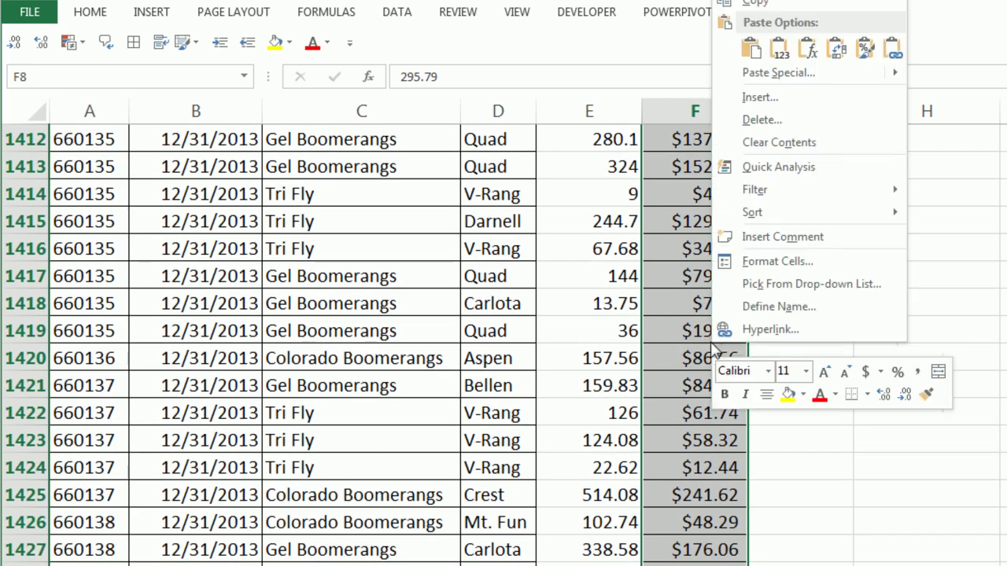
left_click(928, 398)
key("ctrl+BackSpace")
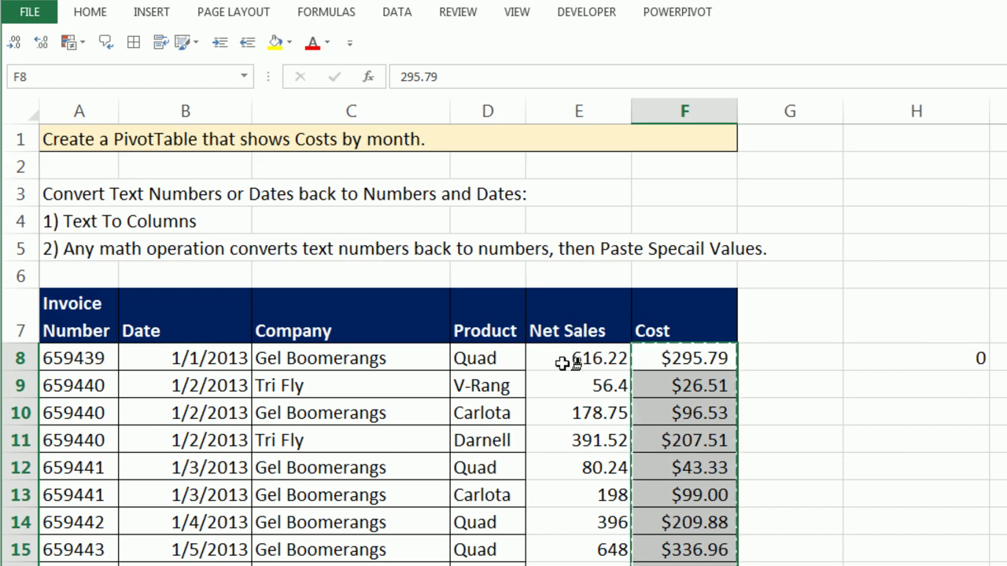
left_click(564, 361)
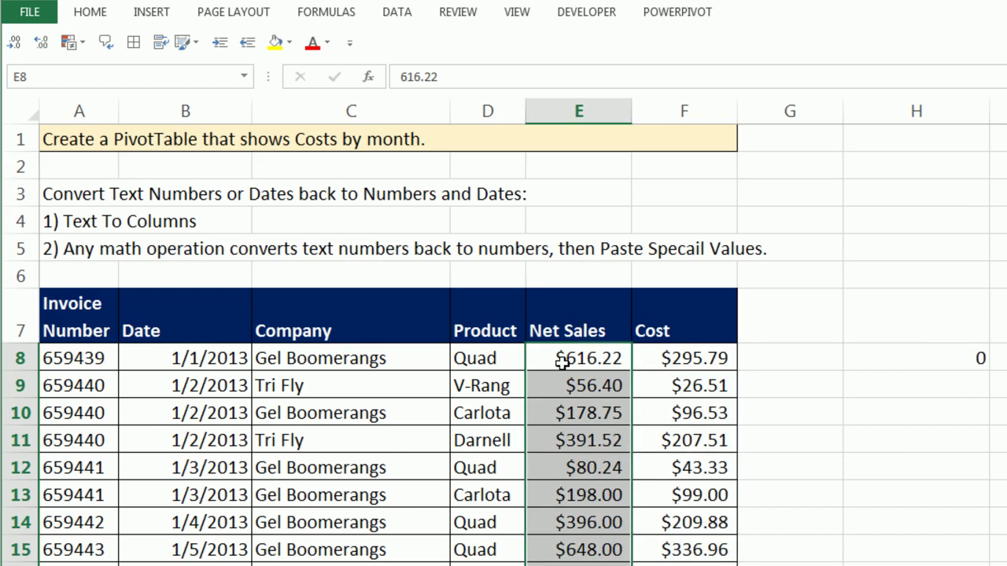
key("ctrl+z")
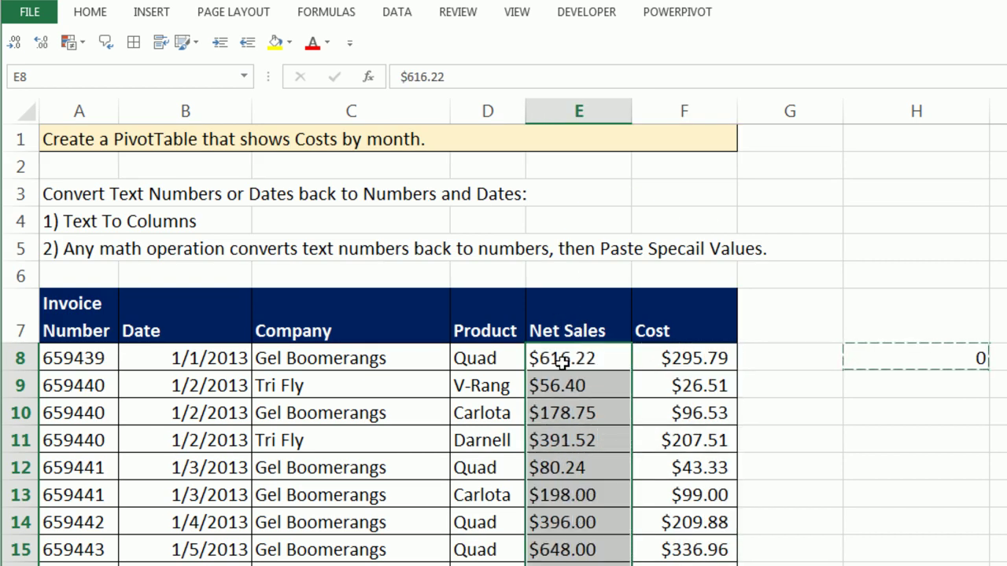
- Copy the 0 in H8 and paste it onto all Net Sales values with Paste Special, using Values and the Add operation
left_click(911, 363)
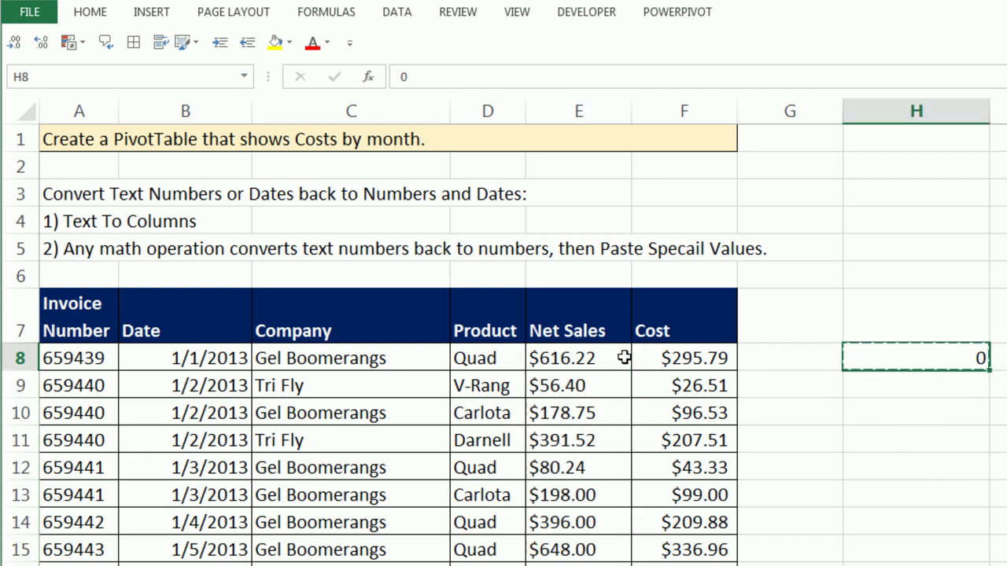
left_click(601, 361)
key("ctrl+shift+Down")
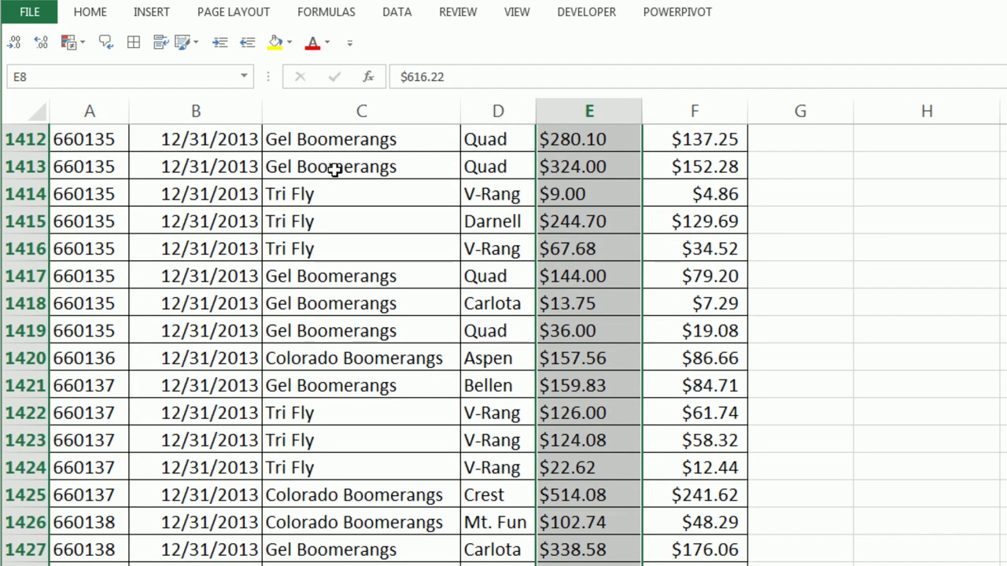
left_click(89, 18)
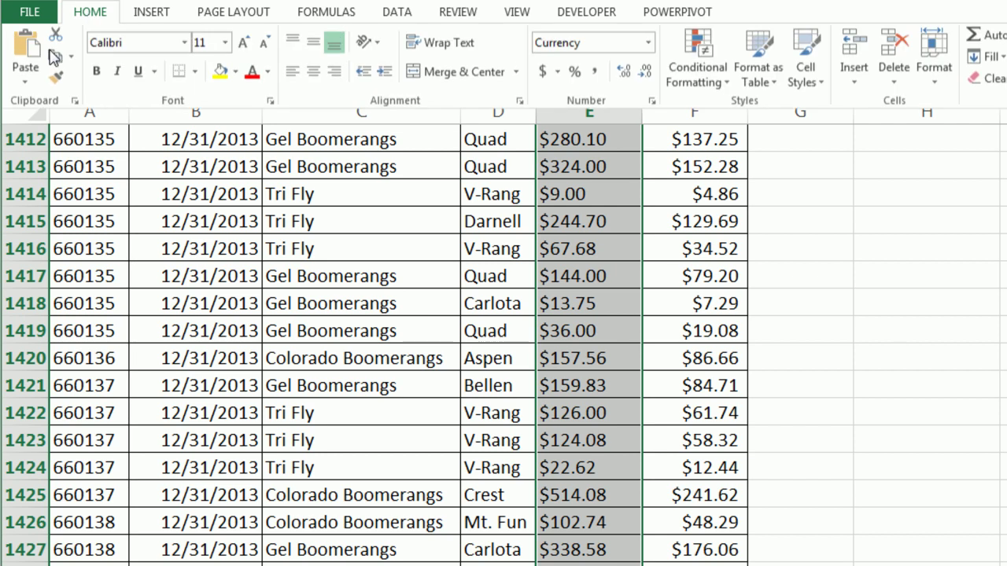
left_click(26, 84)
left_click(73, 285)
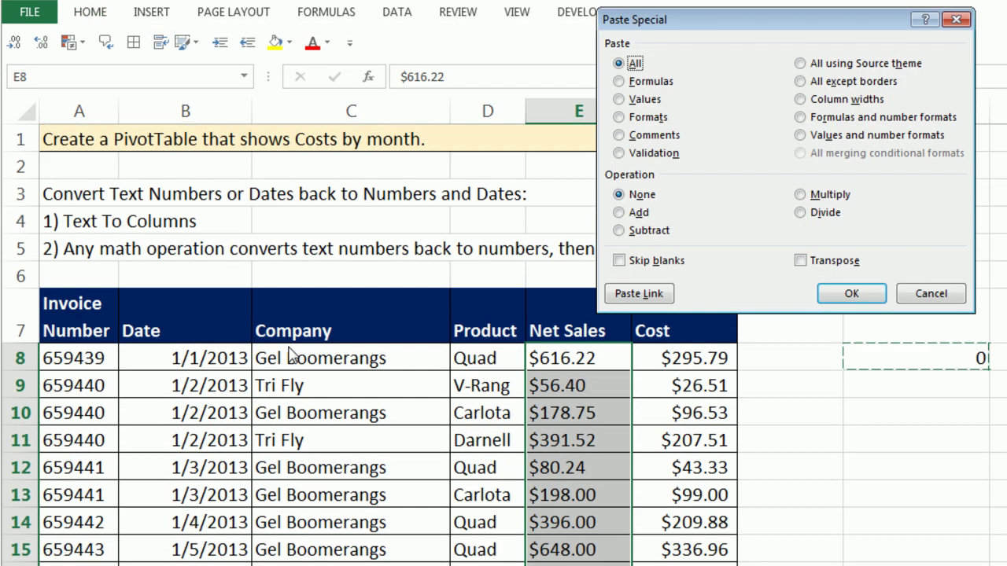
left_click(622, 100)
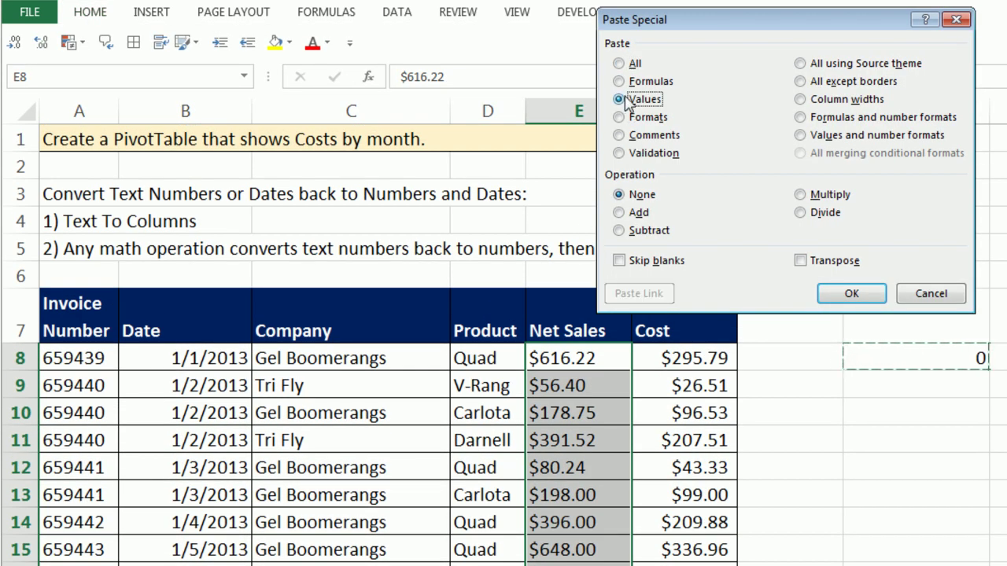
left_click(621, 213)
left_click(866, 298)
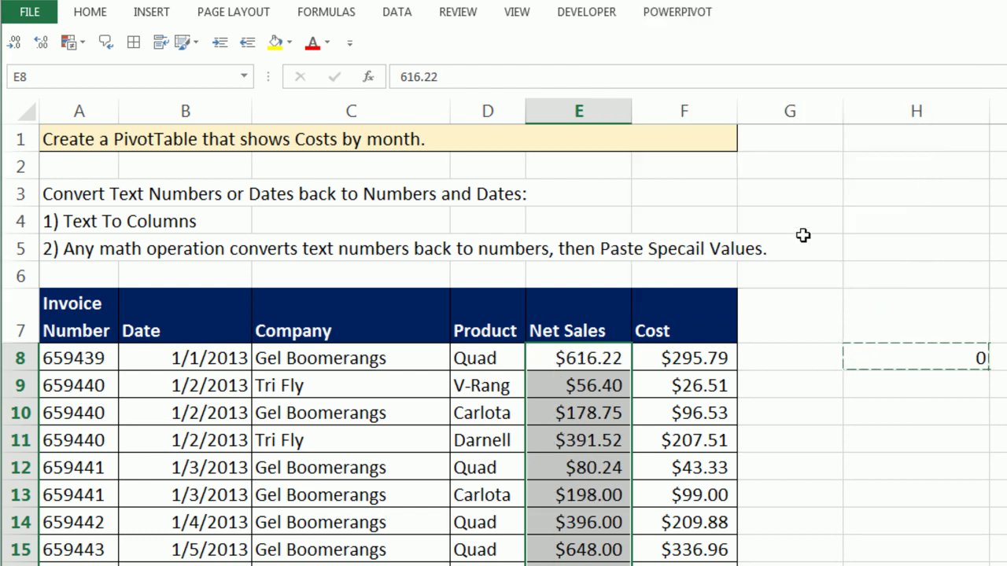